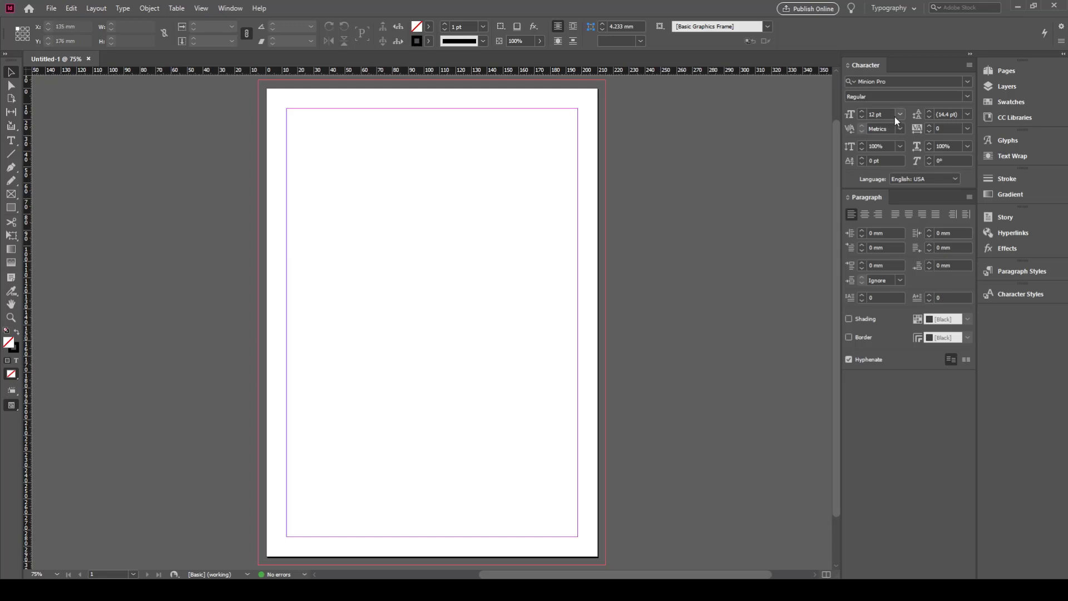
Step: Add two new pages to the document after page 1
{"action": "left_click", "coordinate": [1009, 70]}
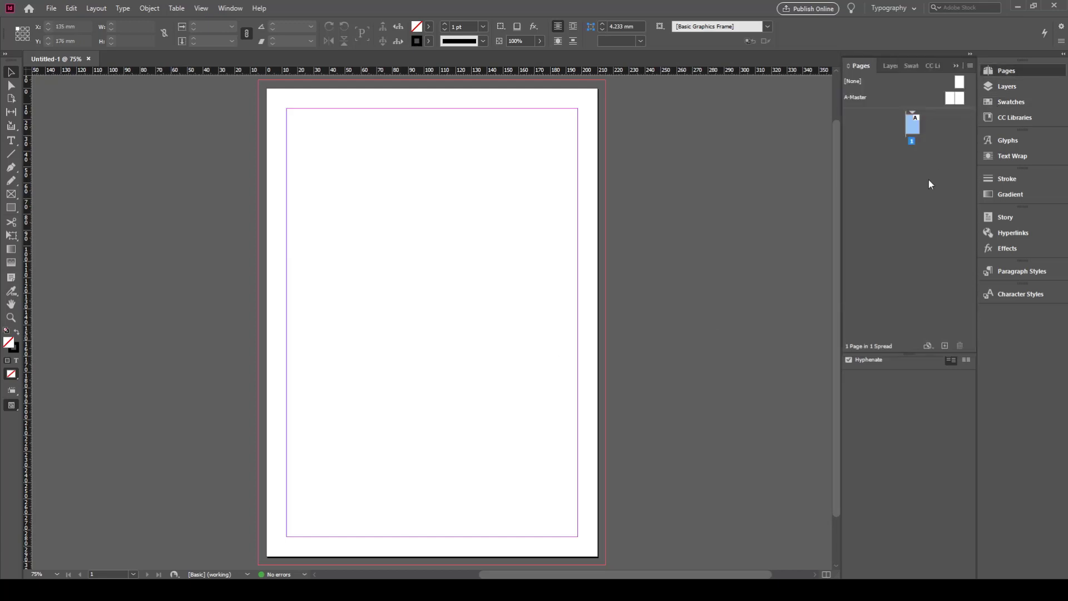
{"action": "left_click", "coordinate": [944, 346]}
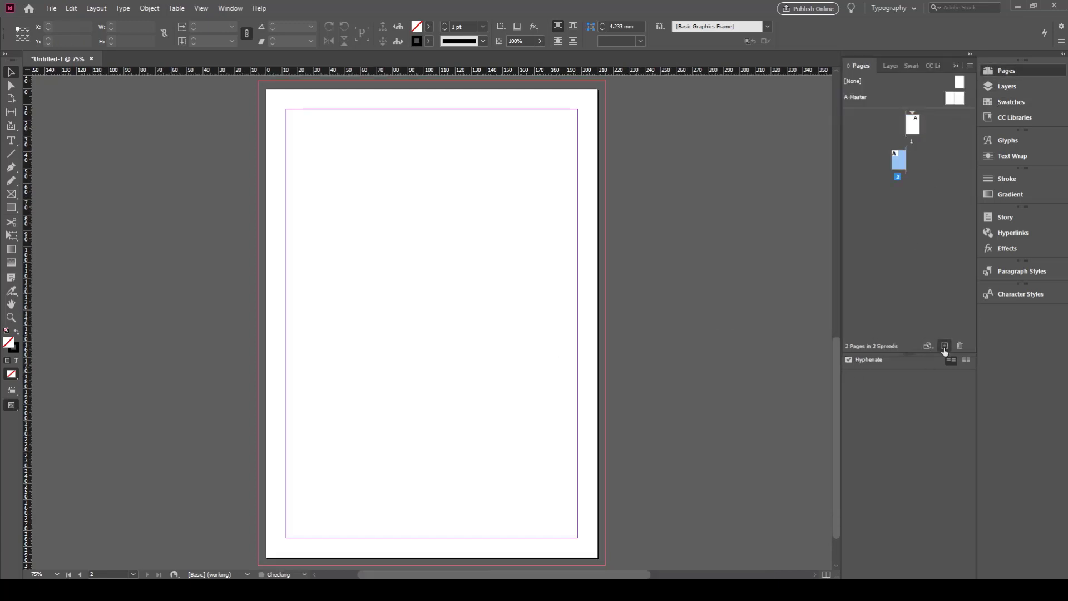
{"action": "left_click", "coordinate": [944, 346]}
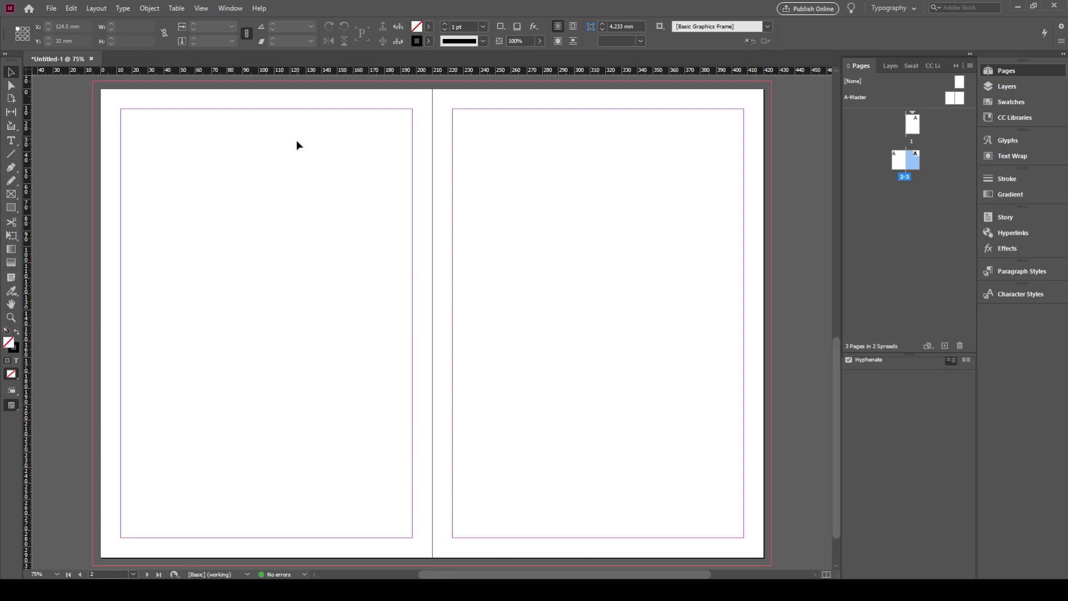
Step: Place the randText Word document in a drawn frame about 158.5 × 169 mm on page 2, and delete that frame
{"action": "left_click", "coordinate": [49, 8]}
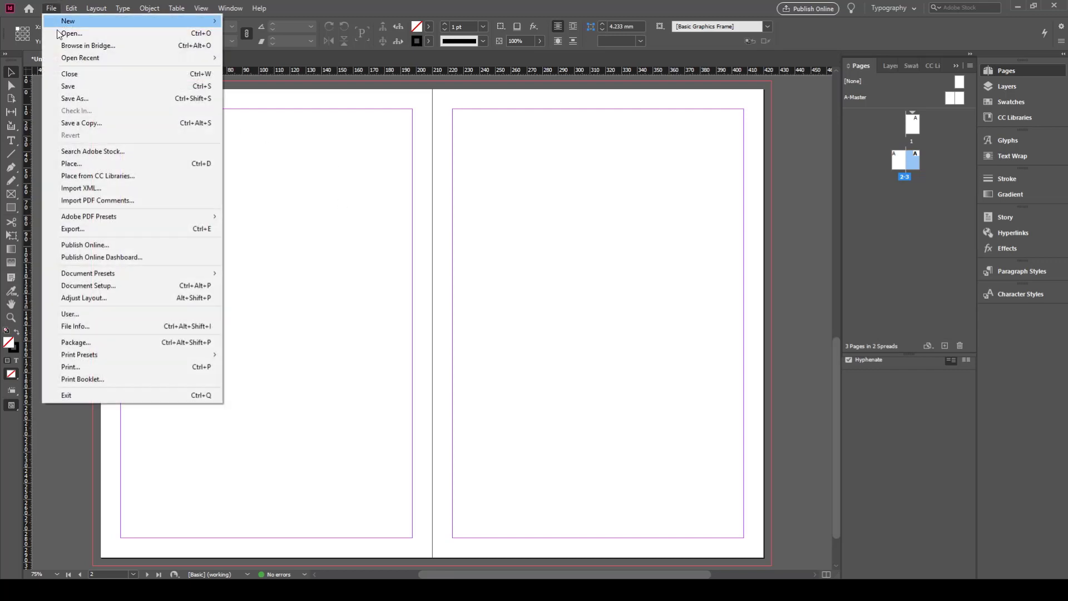
{"action": "left_click", "coordinate": [203, 167]}
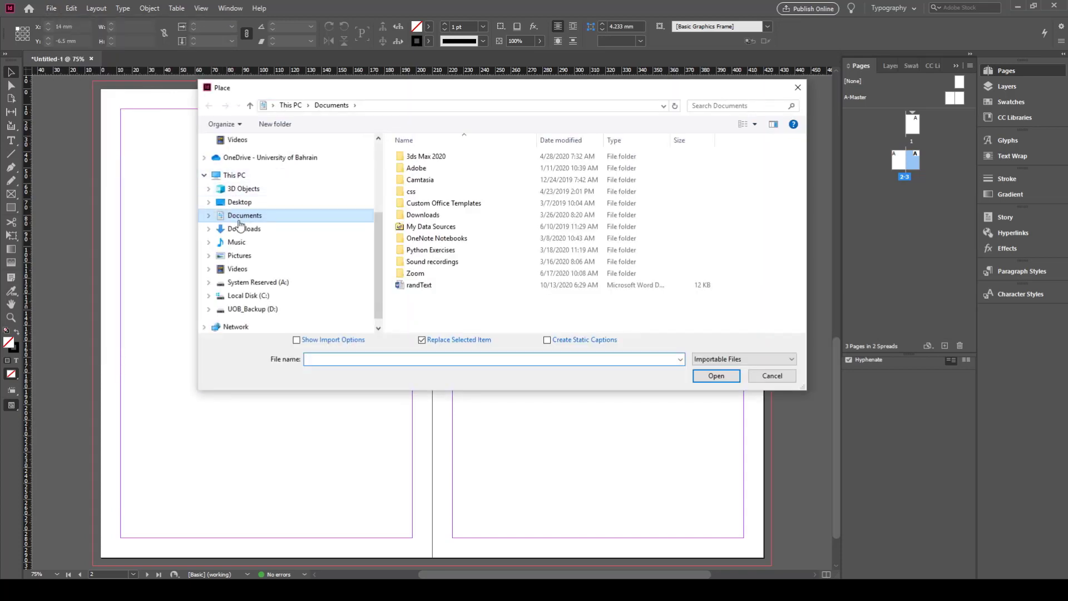
{"action": "double_click", "coordinate": [411, 286]}
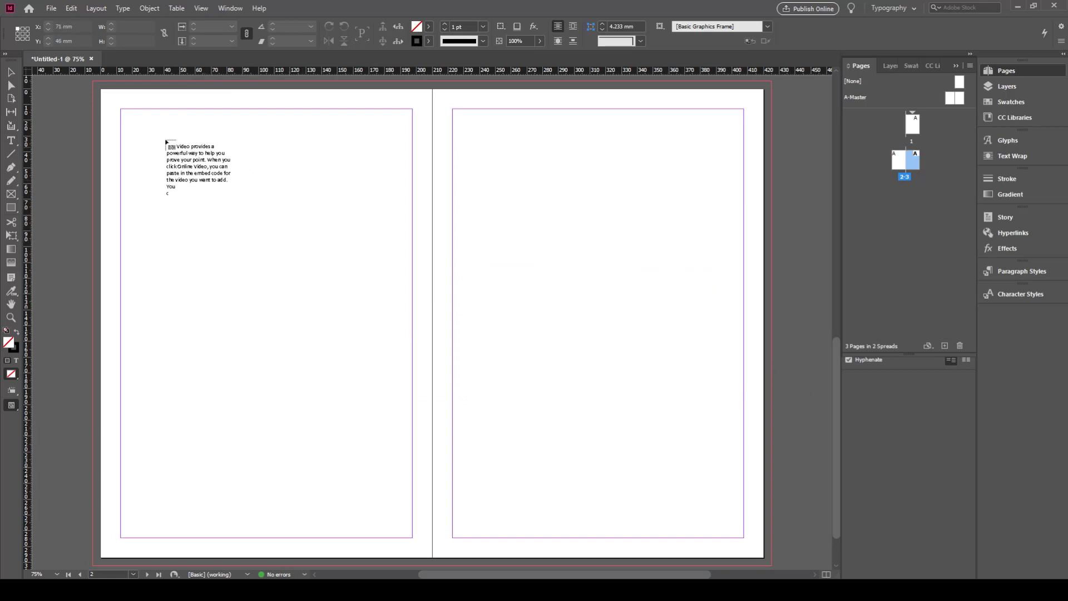
{"action": "left_click_drag", "start_coordinate": [132, 124], "coordinate": [384, 389]}
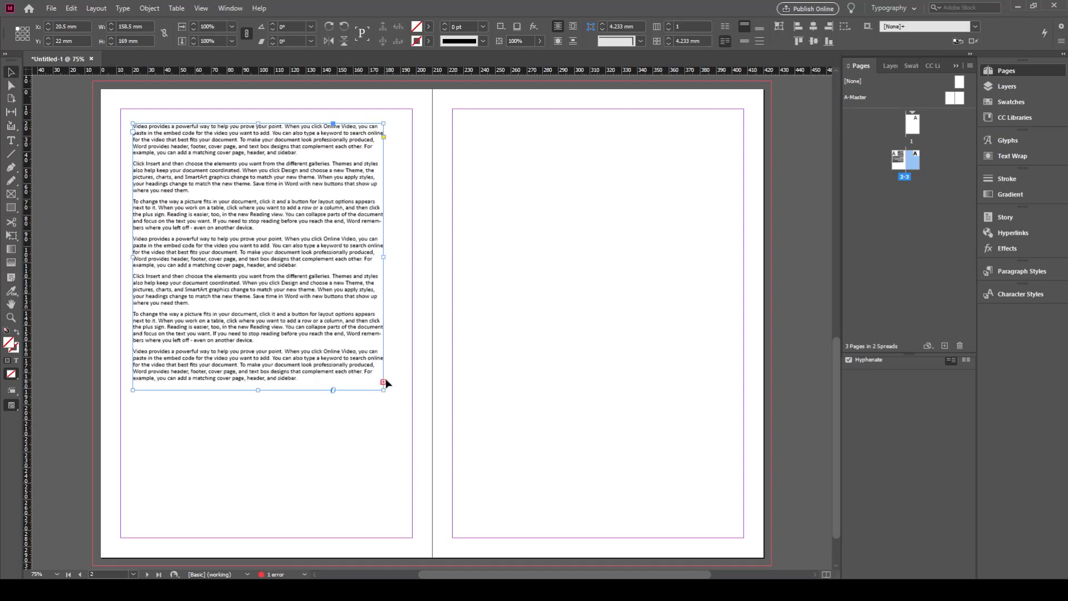
{"action": "left_click", "coordinate": [384, 382]}
{"action": "key", "text": "Delete"}
Step: Place randText on page 2 in an automatic frame spanning the margin width, starting about 74 mm down the page
{"action": "key", "text": "ctrl+d"}
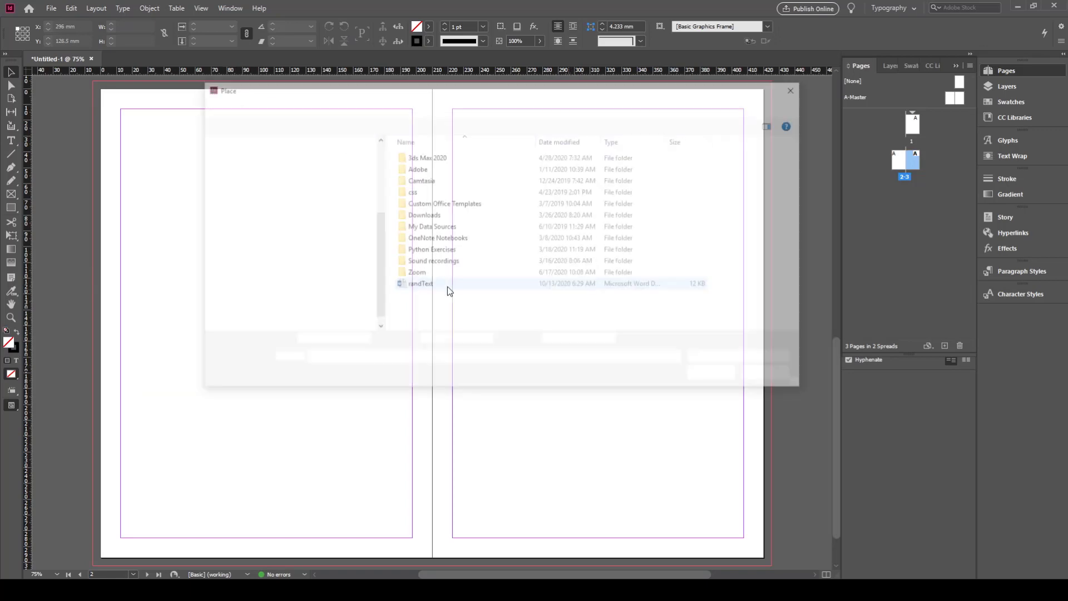
{"action": "left_click", "coordinate": [432, 285]}
{"action": "left_click", "coordinate": [720, 378]}
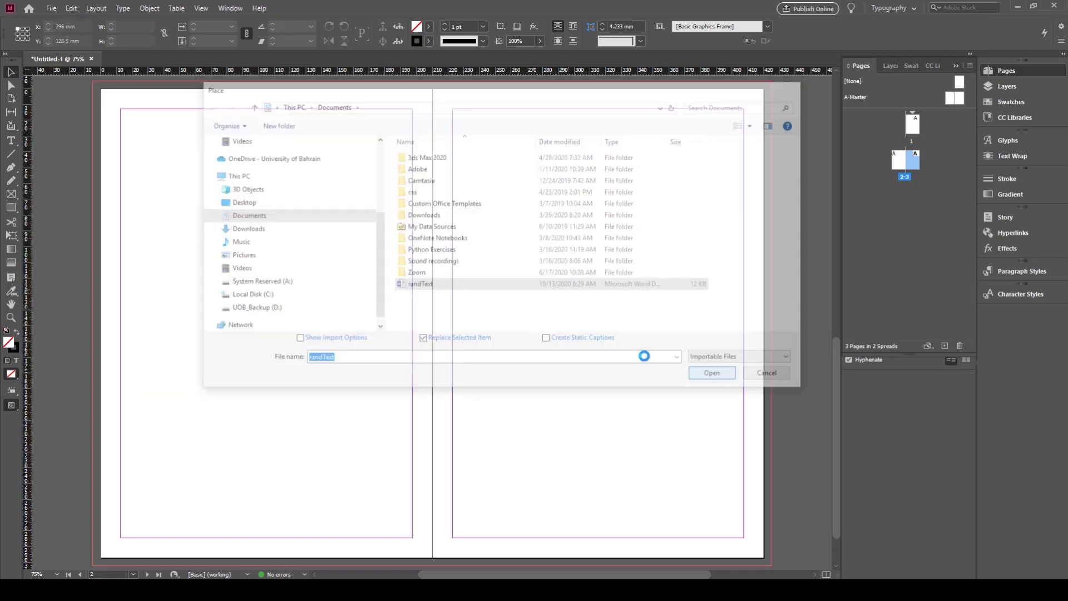
{"action": "left_click", "coordinate": [196, 207]}
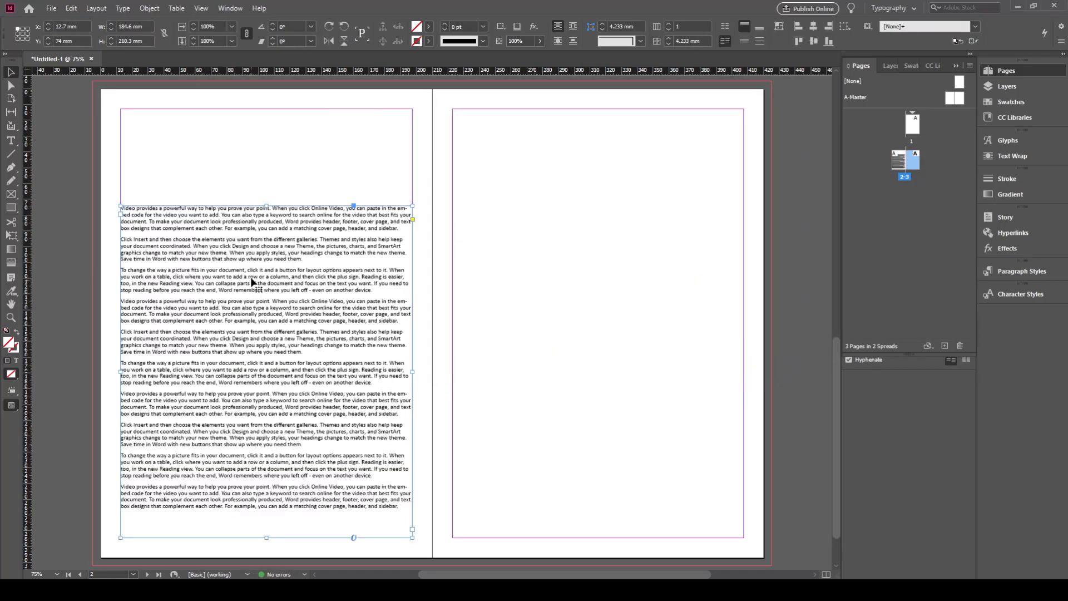
Step: Move the placed text frame up to page 2's top margin and delete it
{"action": "left_click_drag", "start_coordinate": [290, 247], "coordinate": [291, 184]}
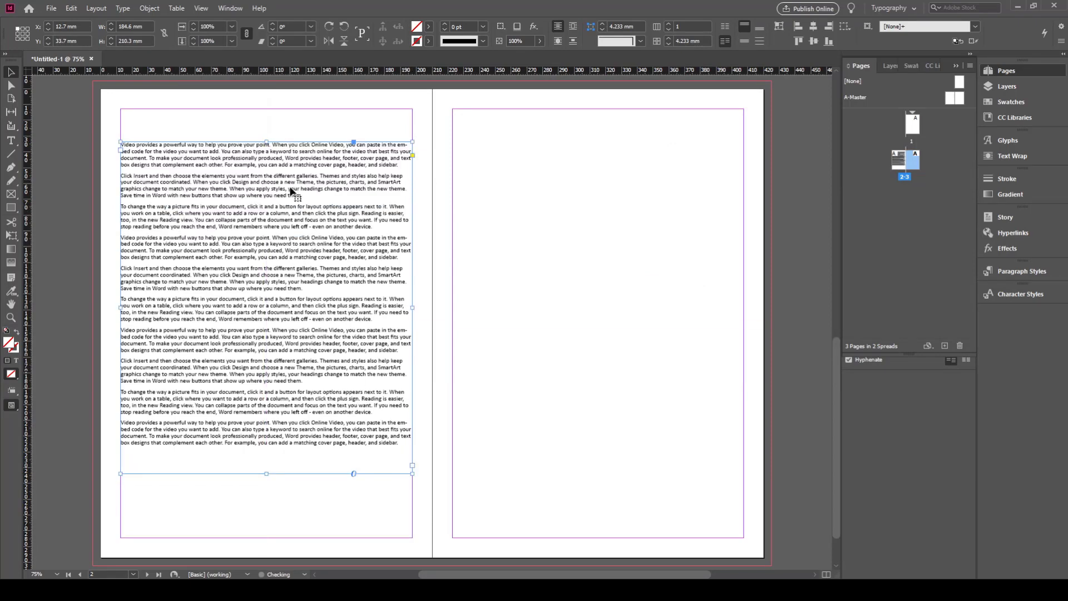
{"action": "left_click_drag", "start_coordinate": [289, 227], "coordinate": [289, 192]}
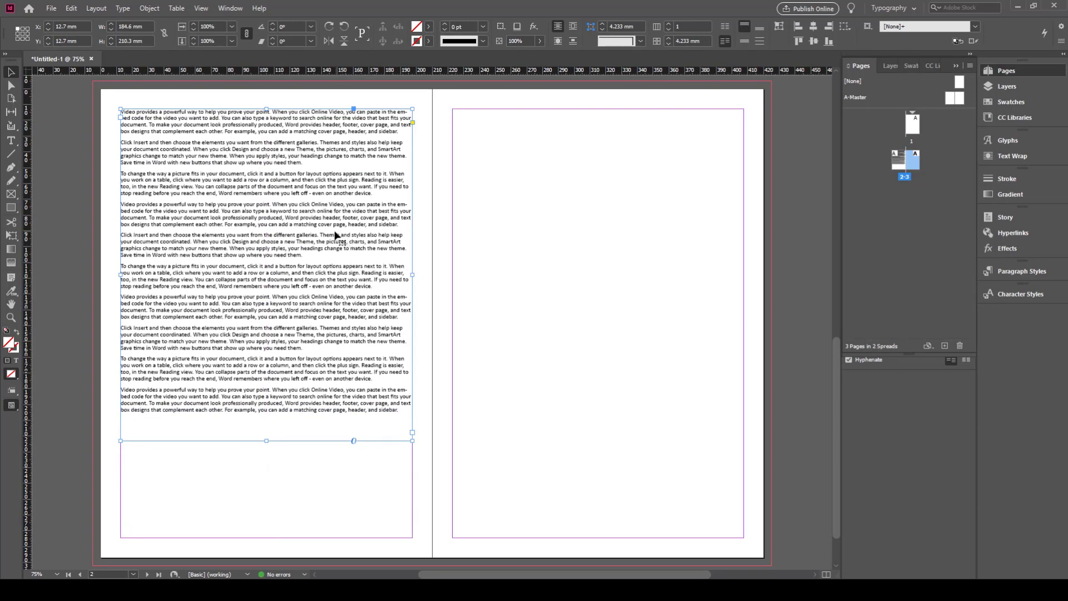
{"action": "key", "text": "Delete"}
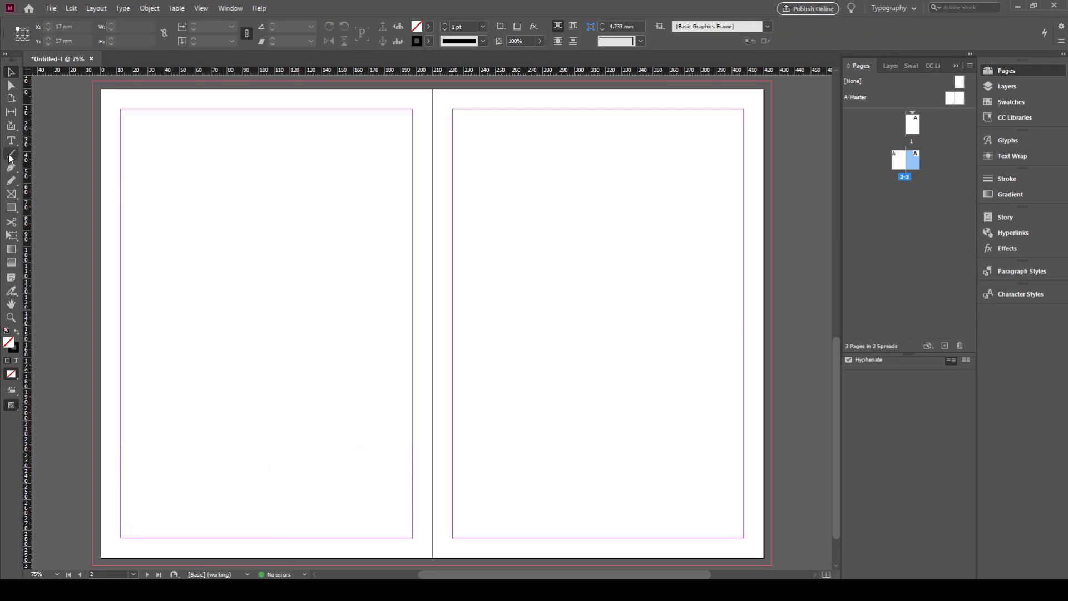
Step: Draw two empty full-height text frames side by side on page 2, about 83.3 mm and 92.5 mm wide
{"action": "left_click", "coordinate": [10, 141]}
{"action": "left_click_drag", "start_coordinate": [122, 110], "coordinate": [252, 538]}
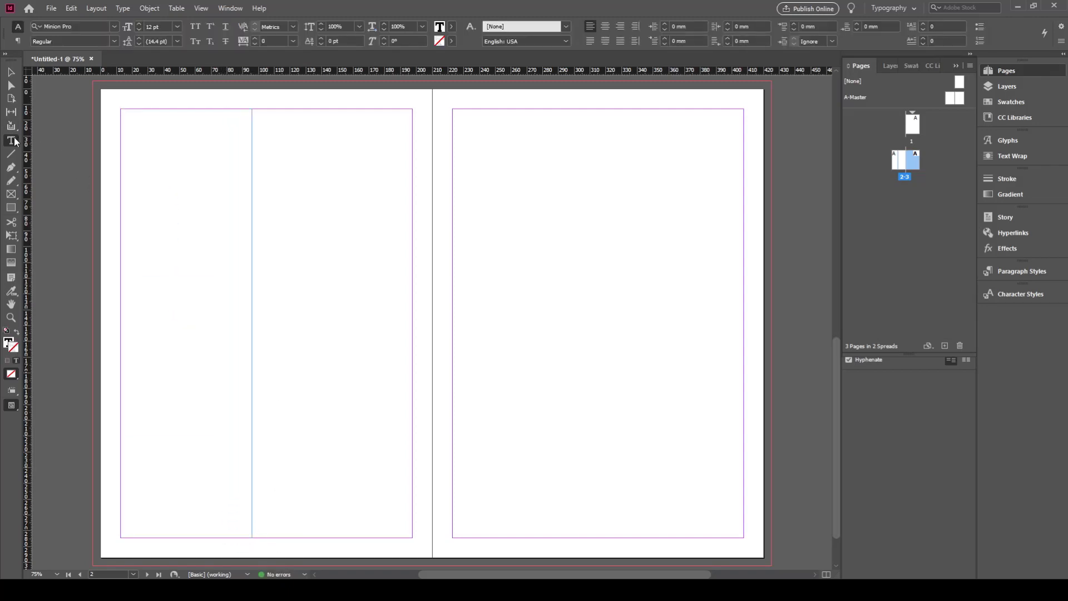
{"action": "left_click_drag", "start_coordinate": [264, 110], "coordinate": [412, 538]}
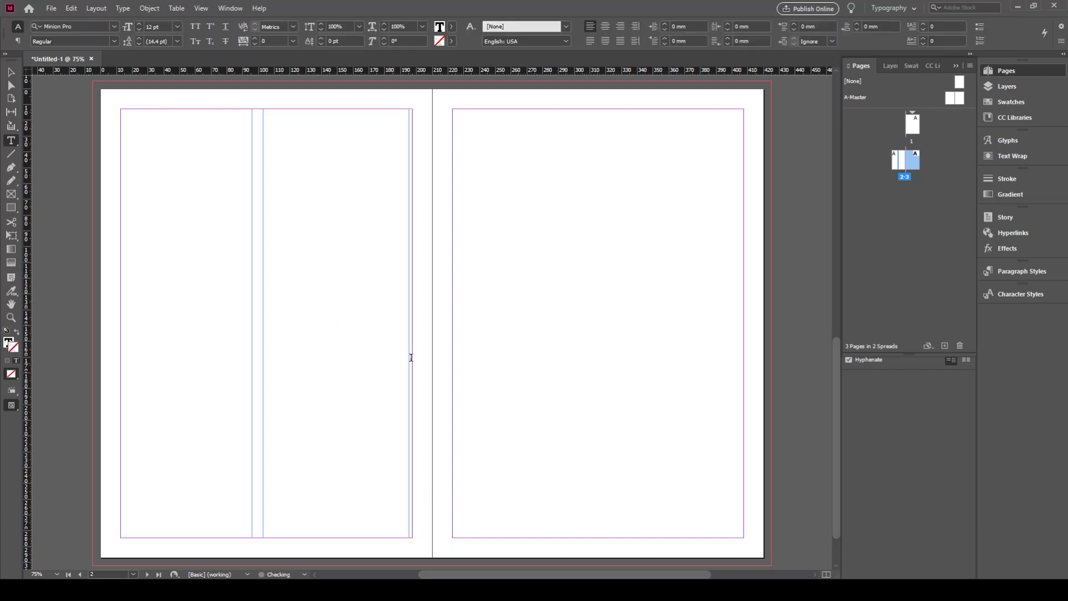
Step: Duplicate page 2's second column frame to page 3's inner margin, and widen the original to page 2's margin, about 94.3 mm
{"action": "left_click", "coordinate": [9, 72]}
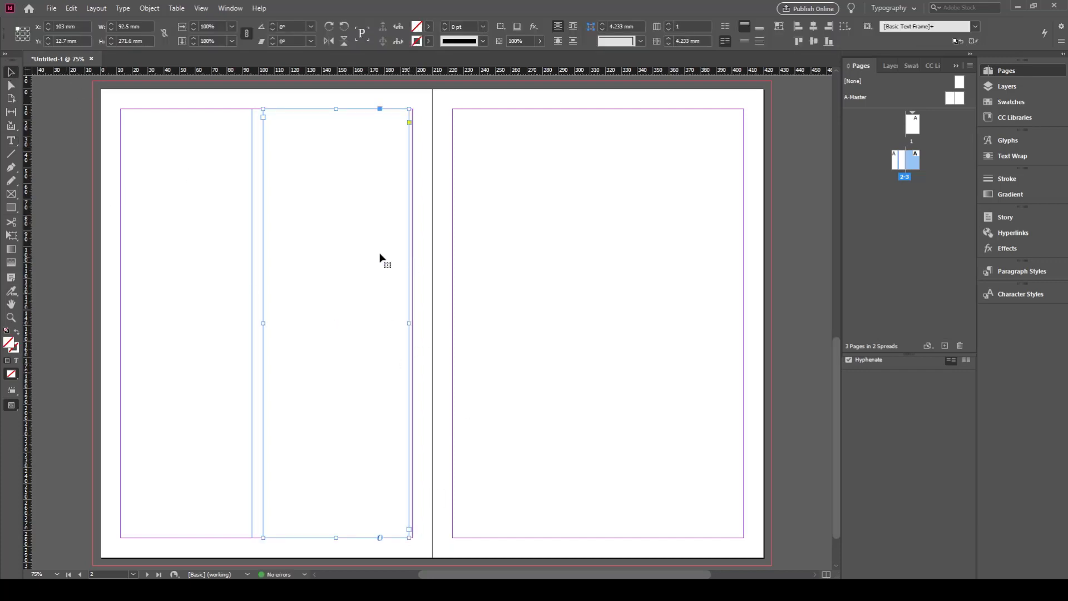
{"action": "left_click_drag", "start_coordinate": [396, 262], "coordinate": [543, 224]}
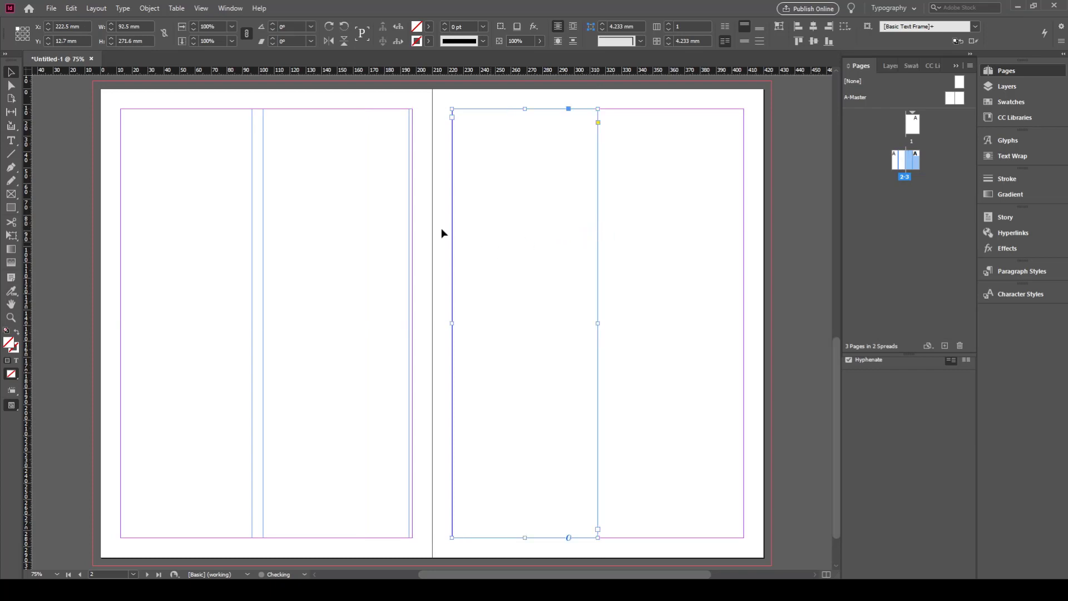
{"action": "key", "text": "ctrl+z"}
{"action": "left_click_drag", "start_coordinate": [412, 323], "coordinate": [412, 322]}
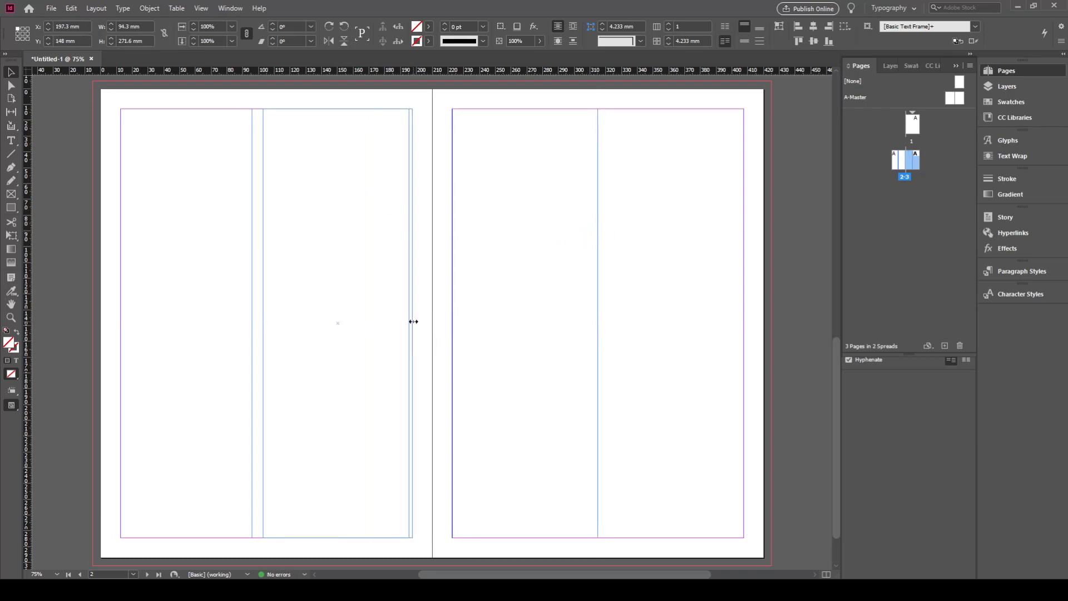
Step: Place the randText document into the first column frame on page 2
{"action": "left_click", "coordinate": [183, 207]}
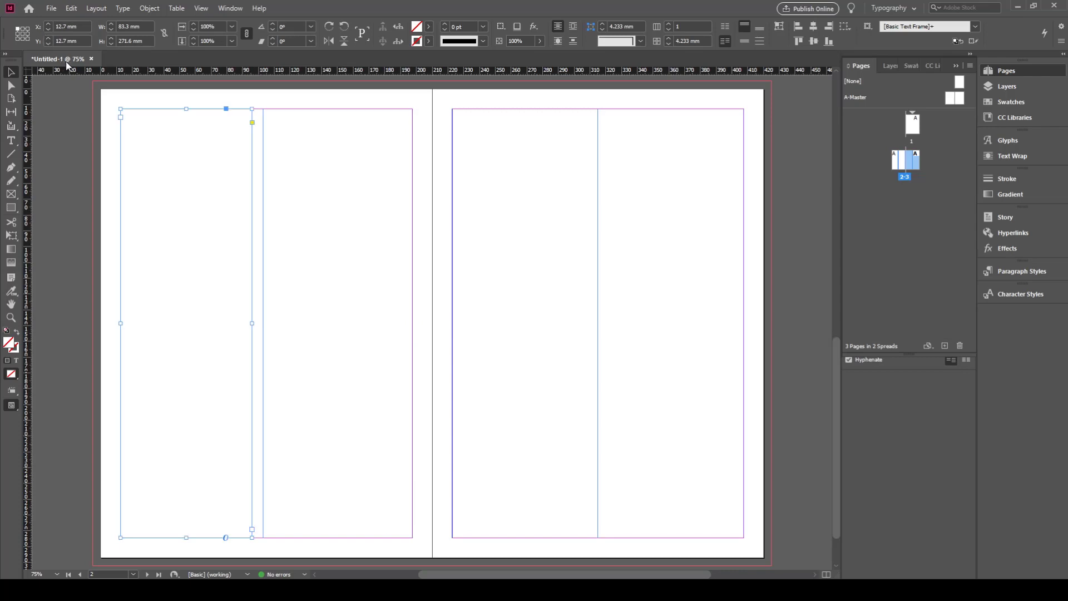
{"action": "key", "text": "ctrl+d"}
{"action": "left_click", "coordinate": [428, 286]}
{"action": "double_click", "coordinate": [428, 286]}
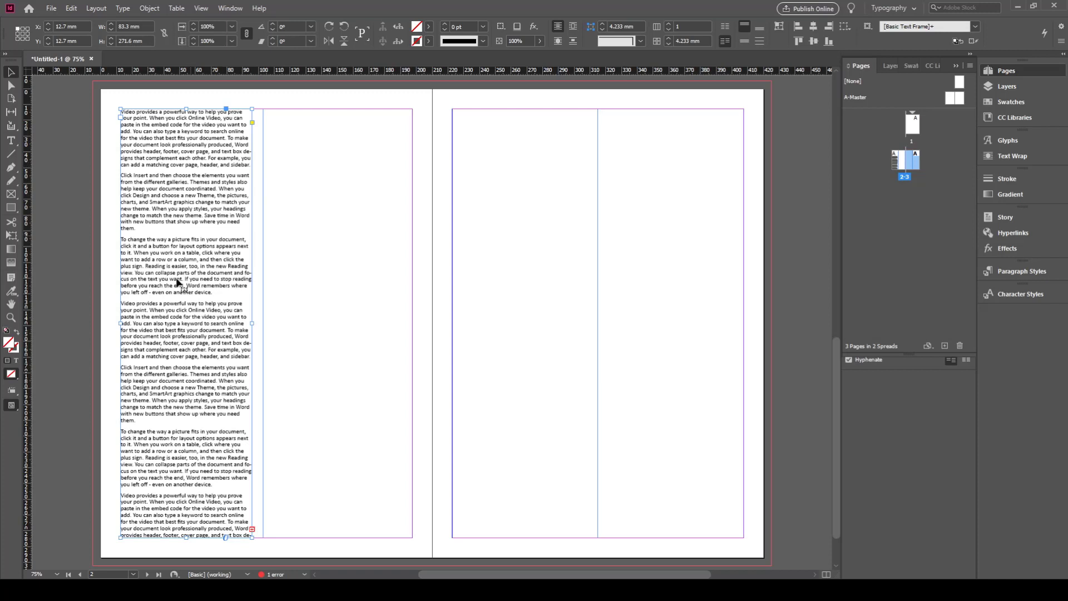
{"action": "left_click", "coordinate": [351, 103]}
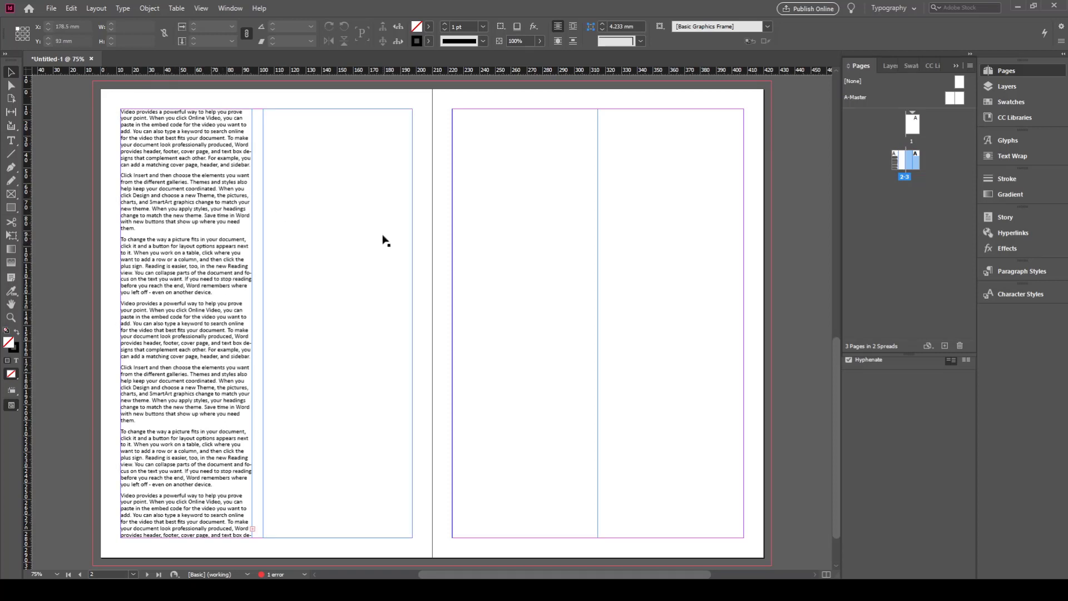
Step: Thread the first column's overset text into the second column frame on page 2
{"action": "left_click", "coordinate": [253, 529]}
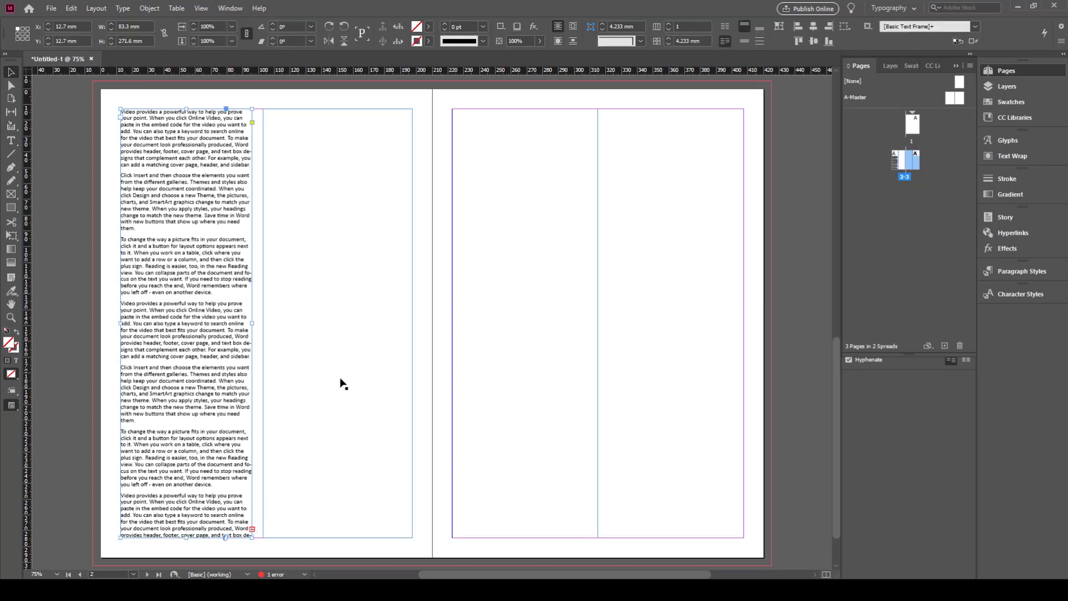
{"action": "left_click", "coordinate": [251, 529]}
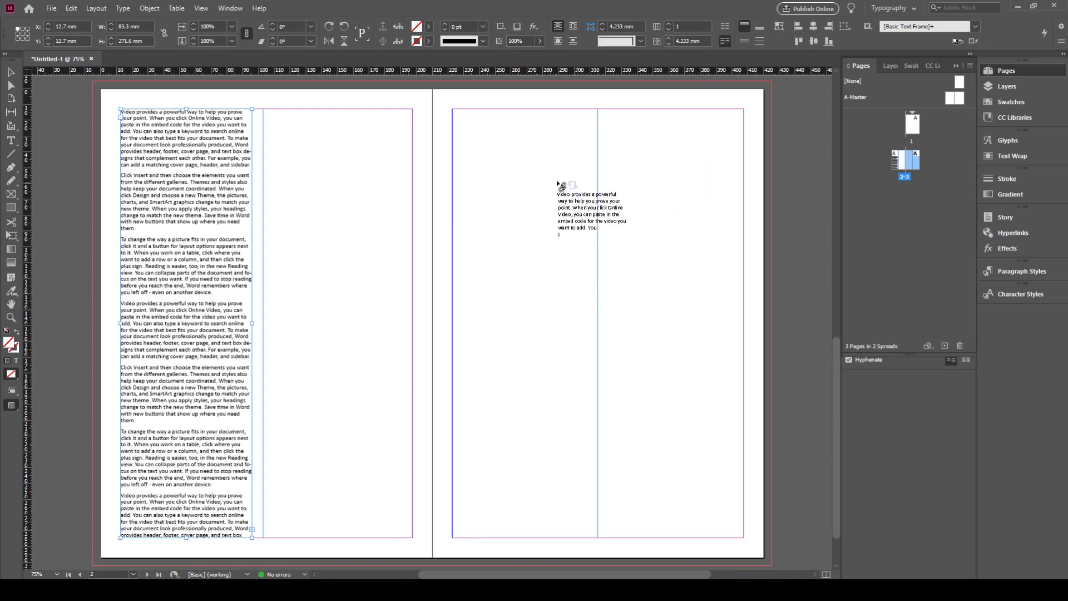
{"action": "left_click", "coordinate": [369, 209]}
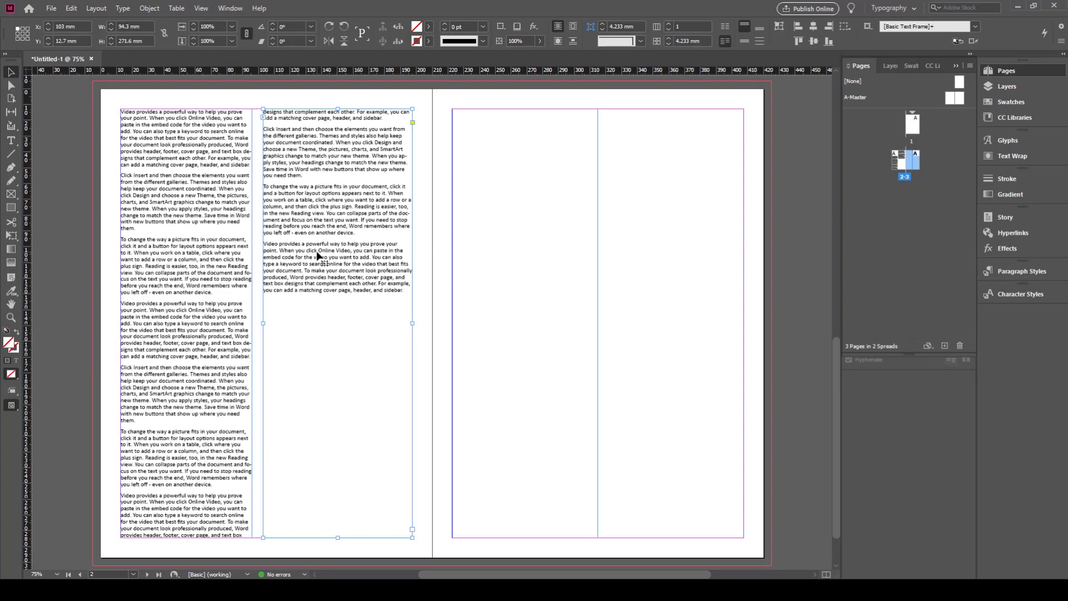
Step: Select all the text in the threaded story and increase its font size to 15 pt
{"action": "double_click", "coordinate": [149, 269]}
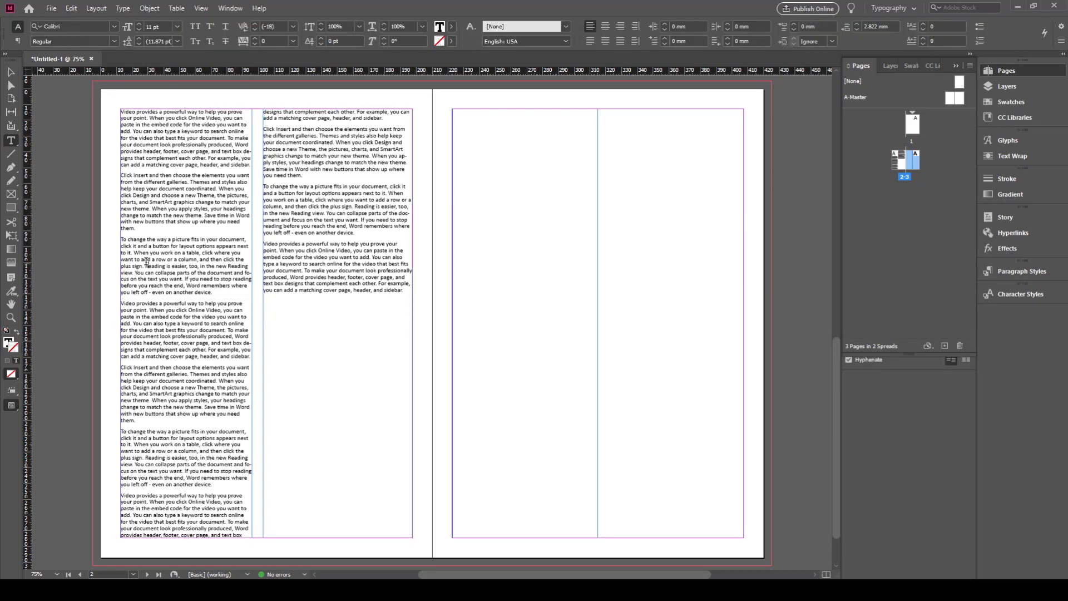
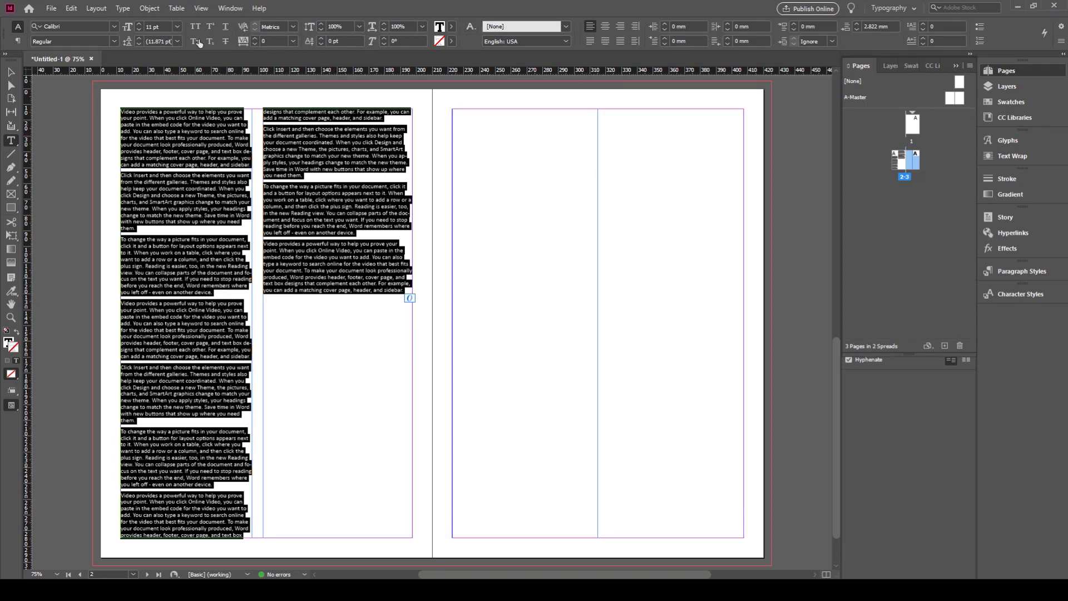
{"action": "left_click", "coordinate": [140, 24]}
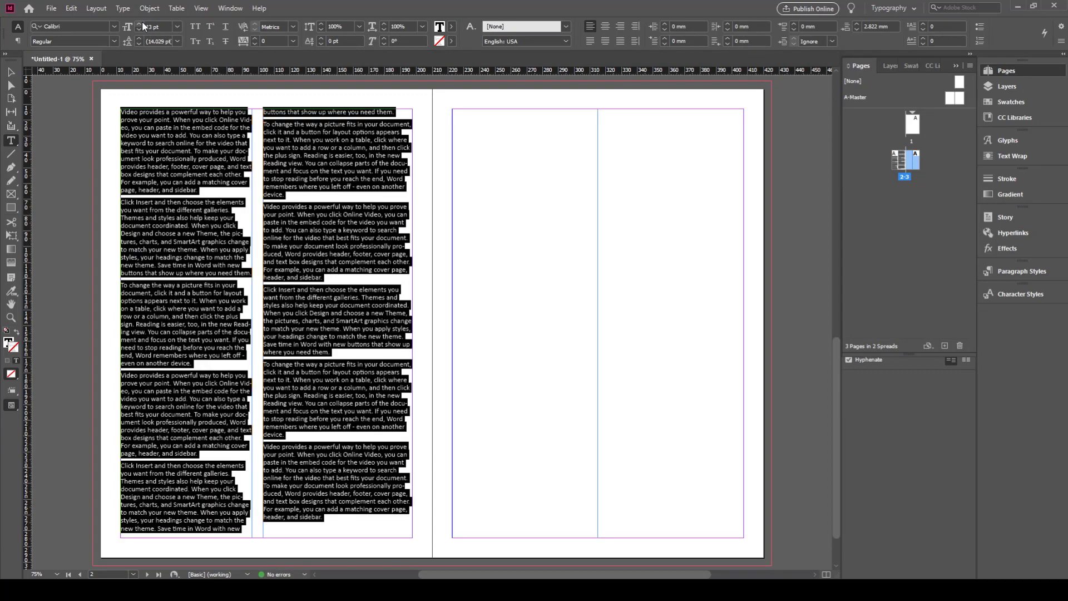
{"action": "left_click", "coordinate": [141, 23]}
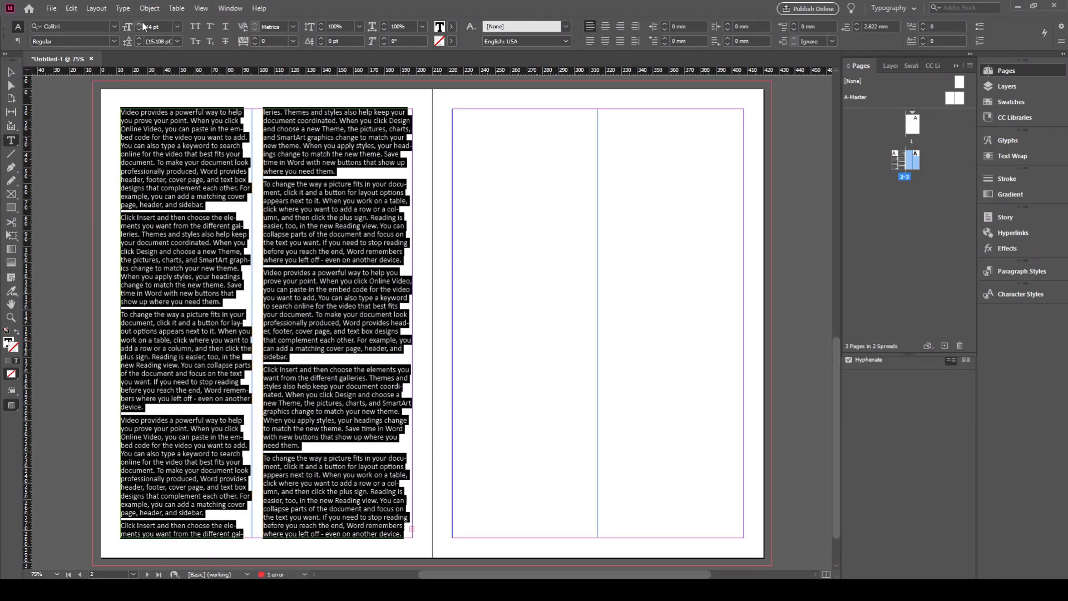
{"action": "left_click", "coordinate": [142, 22]}
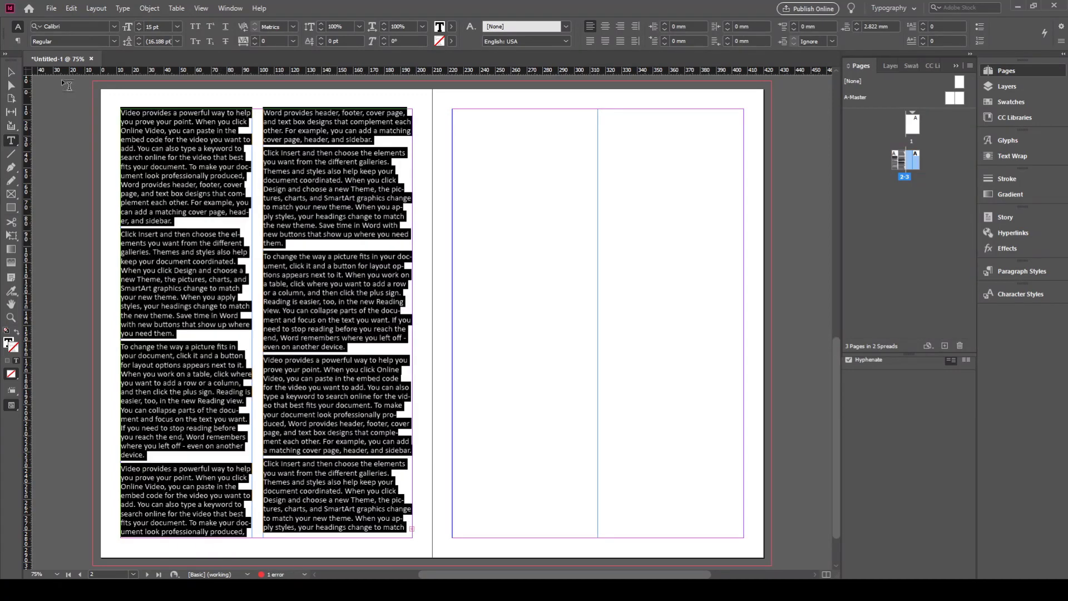
Step: Thread the overset text from page 2's second column into the existing column frame on page 3, undoing a trial frame drawn beside it
{"action": "left_click", "coordinate": [17, 71]}
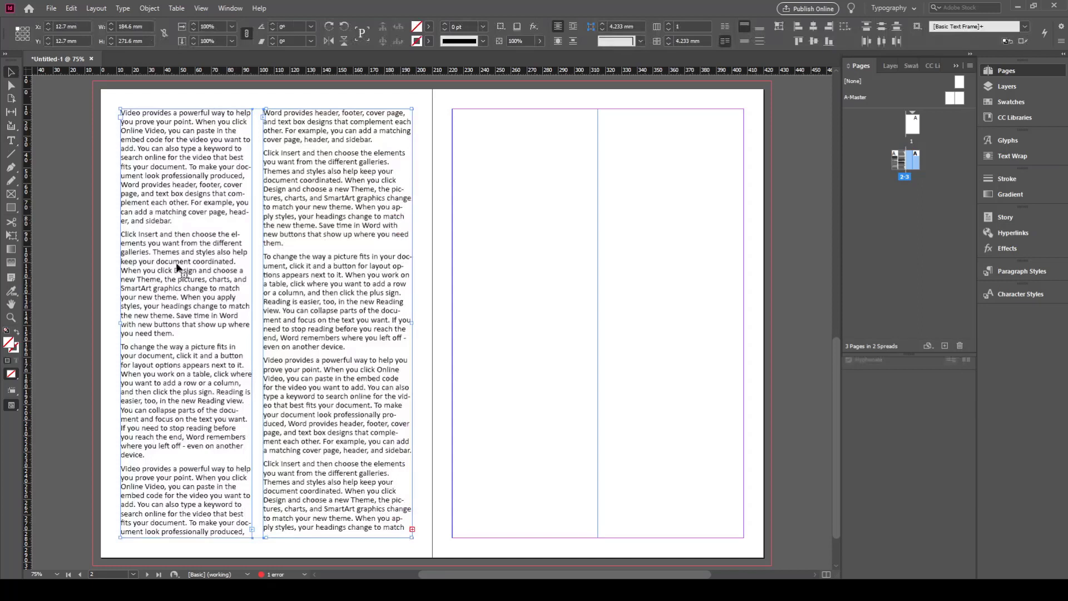
{"action": "left_click", "coordinate": [412, 529]}
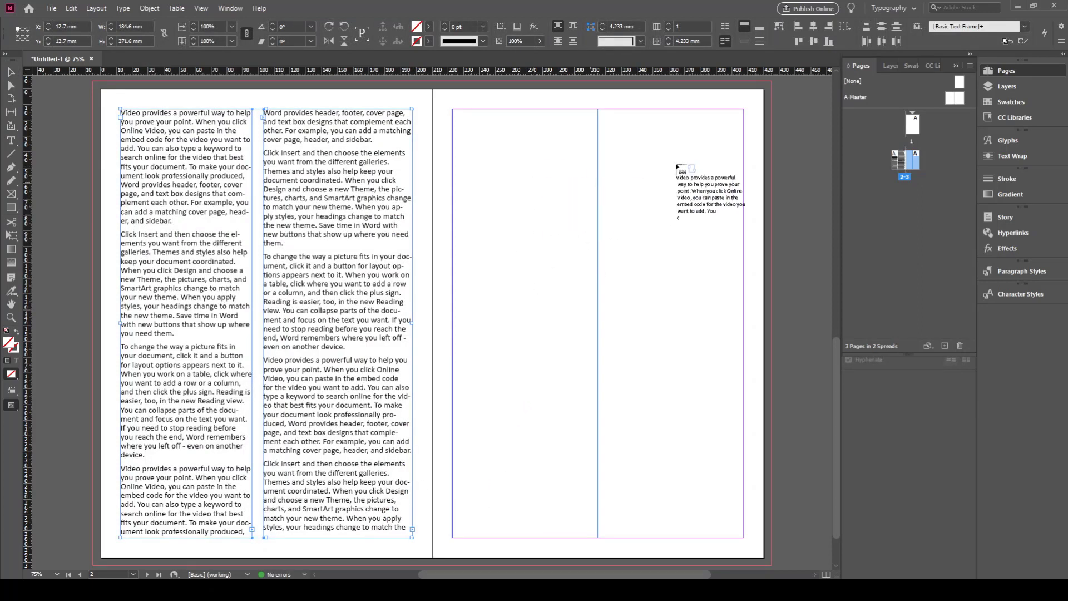
{"action": "left_click_drag", "start_coordinate": [634, 149], "coordinate": [743, 393]}
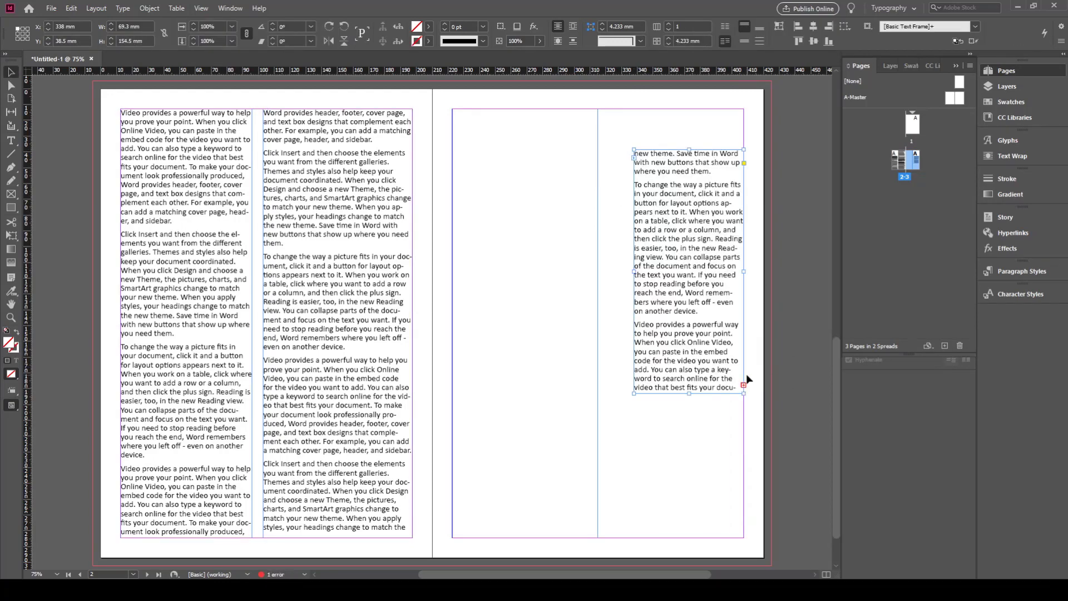
{"action": "key", "text": "ctrl+z"}
{"action": "left_click", "coordinate": [512, 305]}
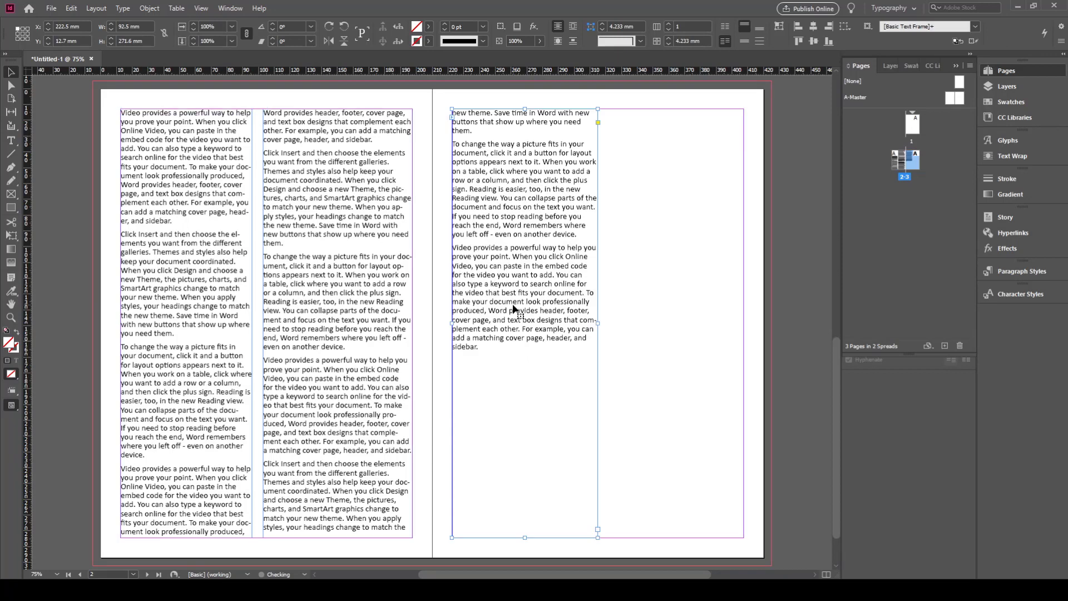
{"action": "left_click", "coordinate": [208, 209]}
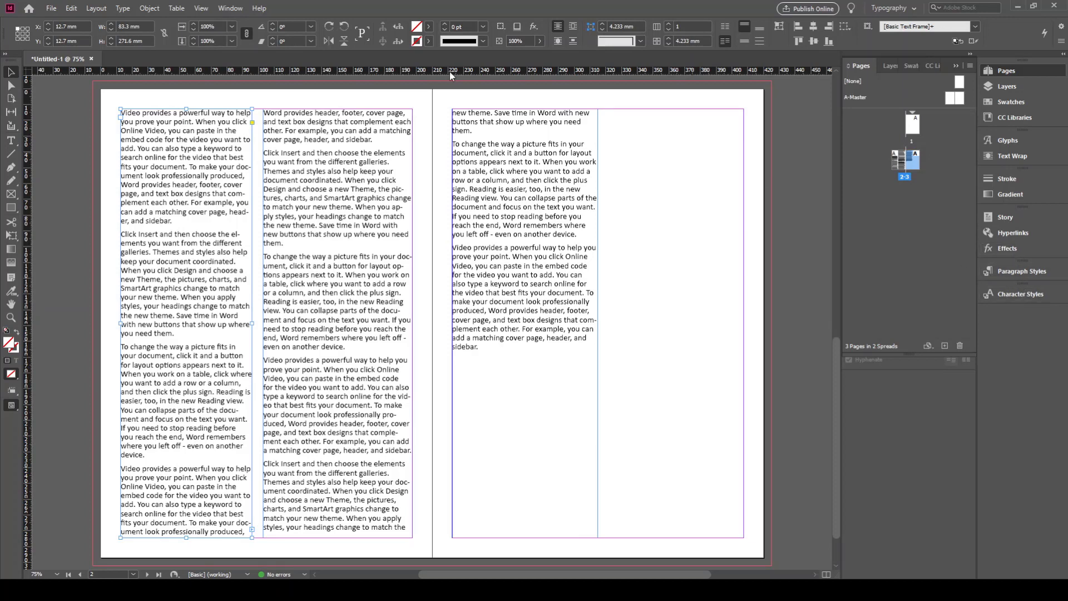
{"action": "left_click", "coordinate": [699, 178]}
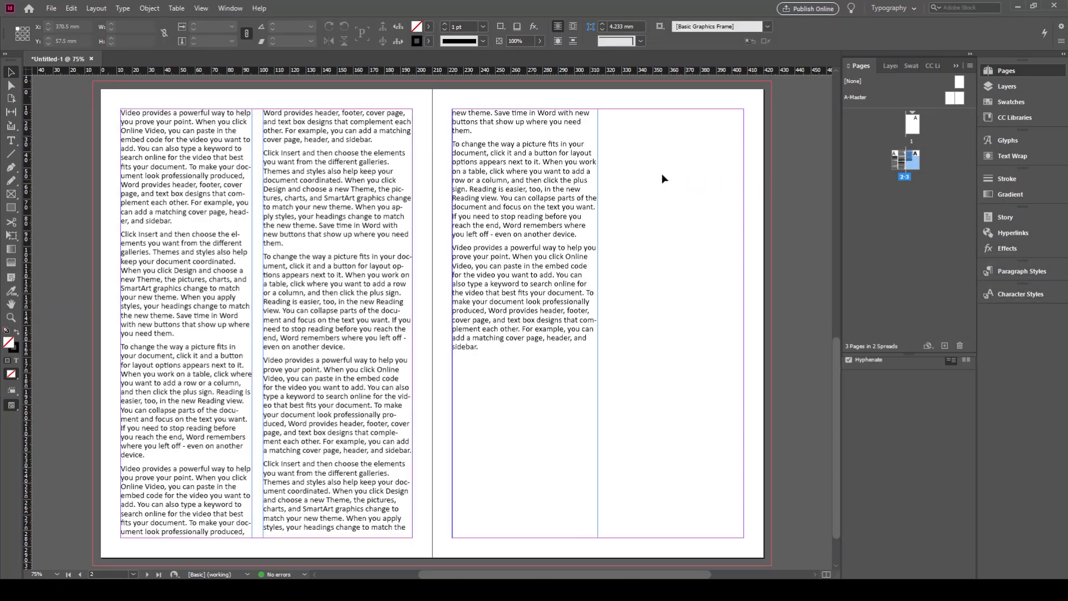
Step: Select all the text in the threaded story and justify it with the last line aligned left
{"action": "double_click", "coordinate": [180, 130]}
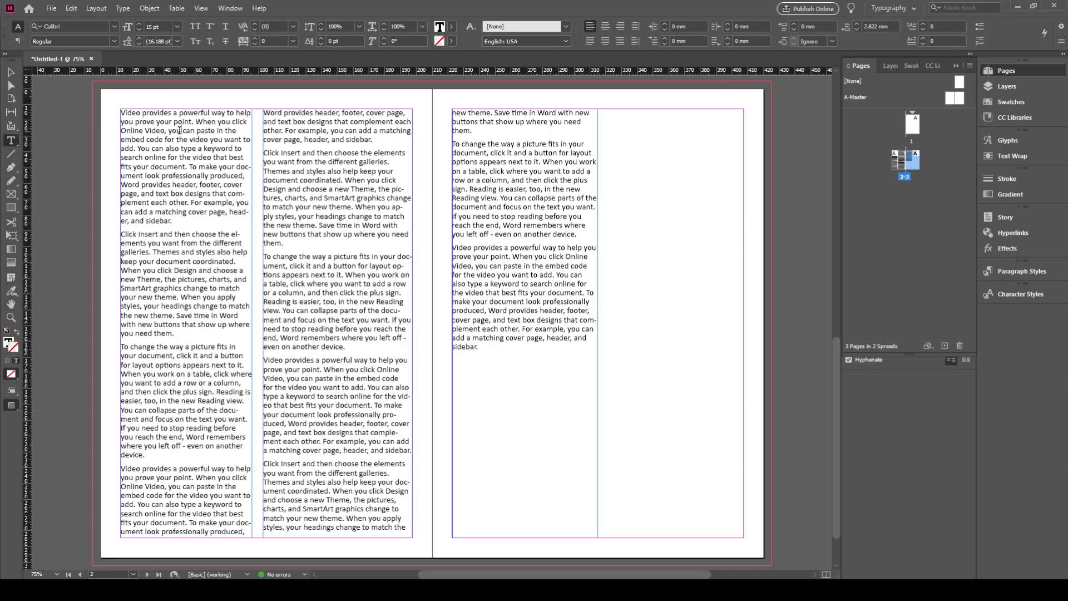
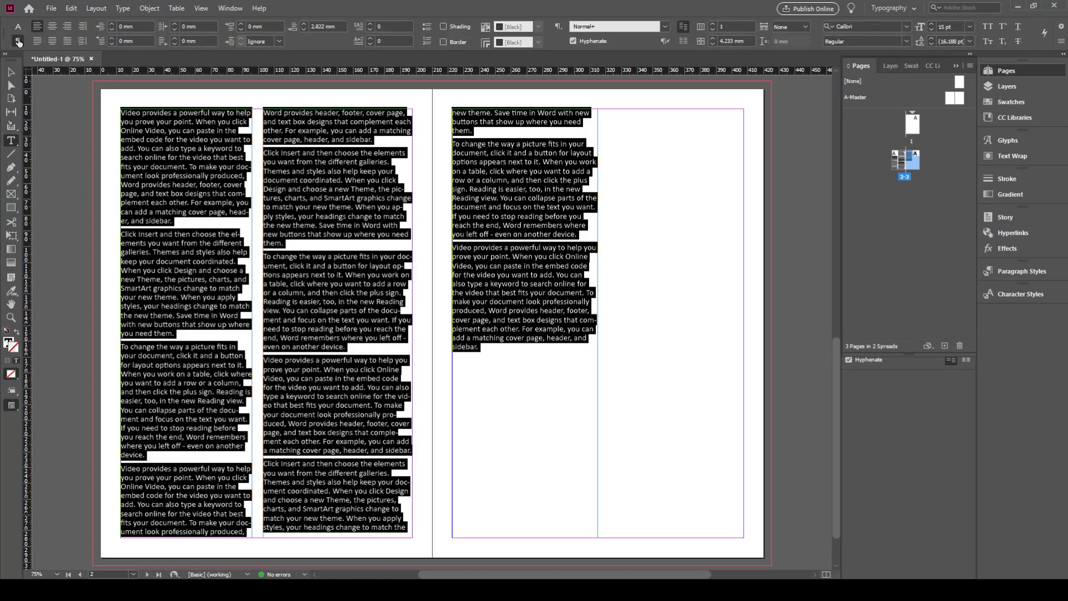
{"action": "left_click", "coordinate": [41, 42]}
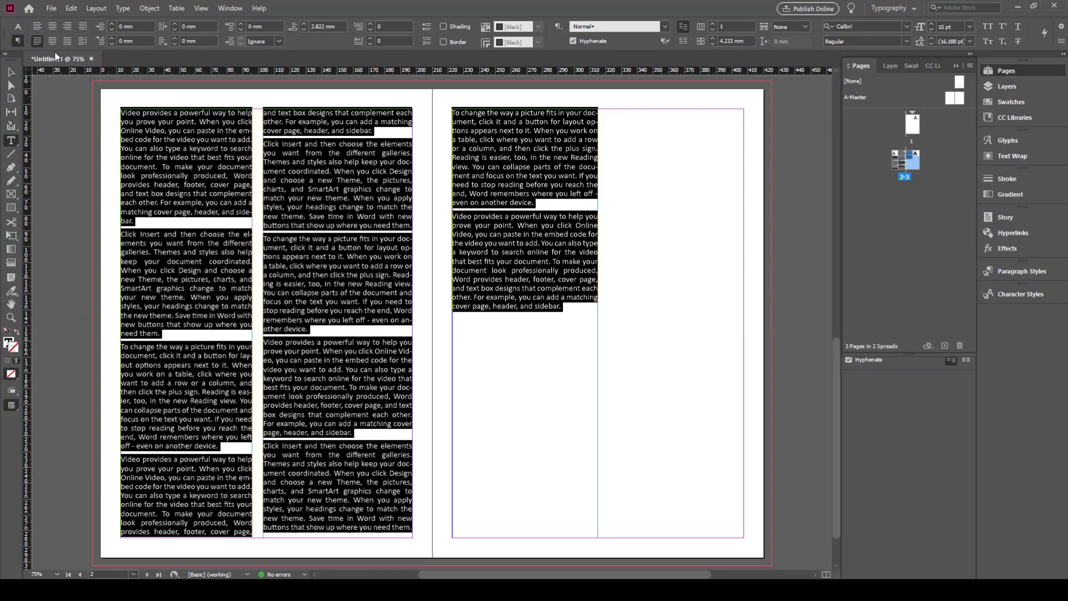
Step: Try extra space before the selected paragraphs and a 2 mm last-line right indent, resetting both to 0 mm
{"action": "left_click", "coordinate": [240, 24]}
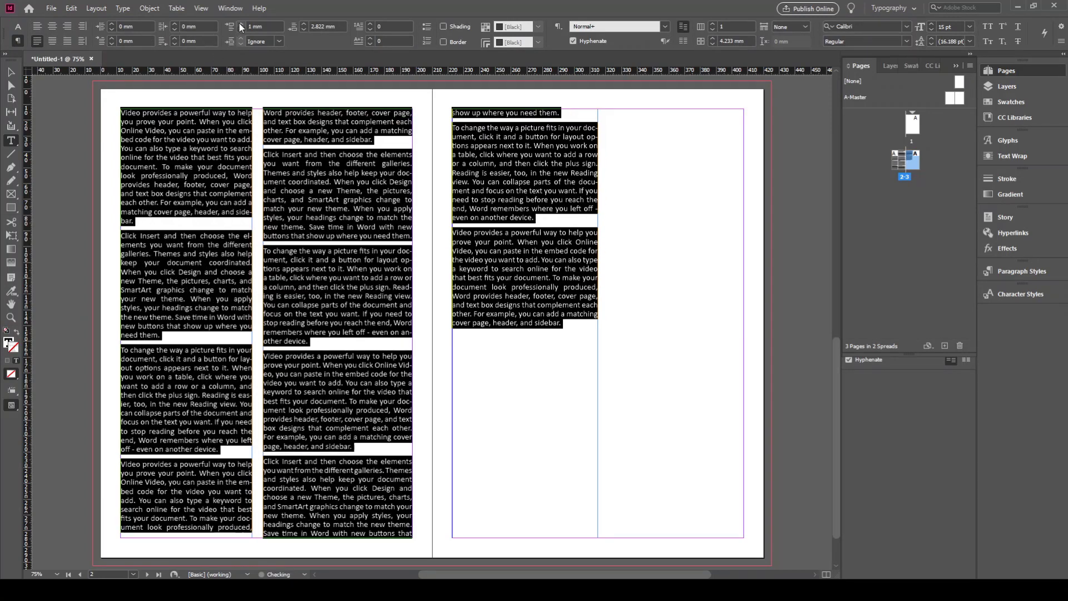
{"action": "left_click", "coordinate": [240, 24]}
{"action": "left_click", "coordinate": [240, 30]}
{"action": "left_click", "coordinate": [240, 30]}
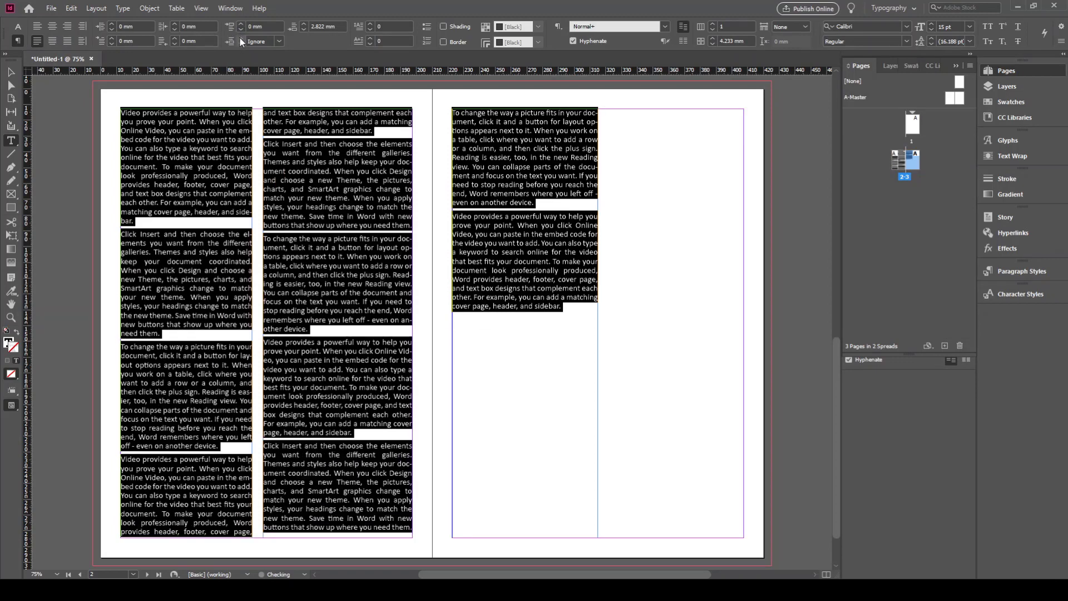
{"action": "left_click", "coordinate": [173, 37]}
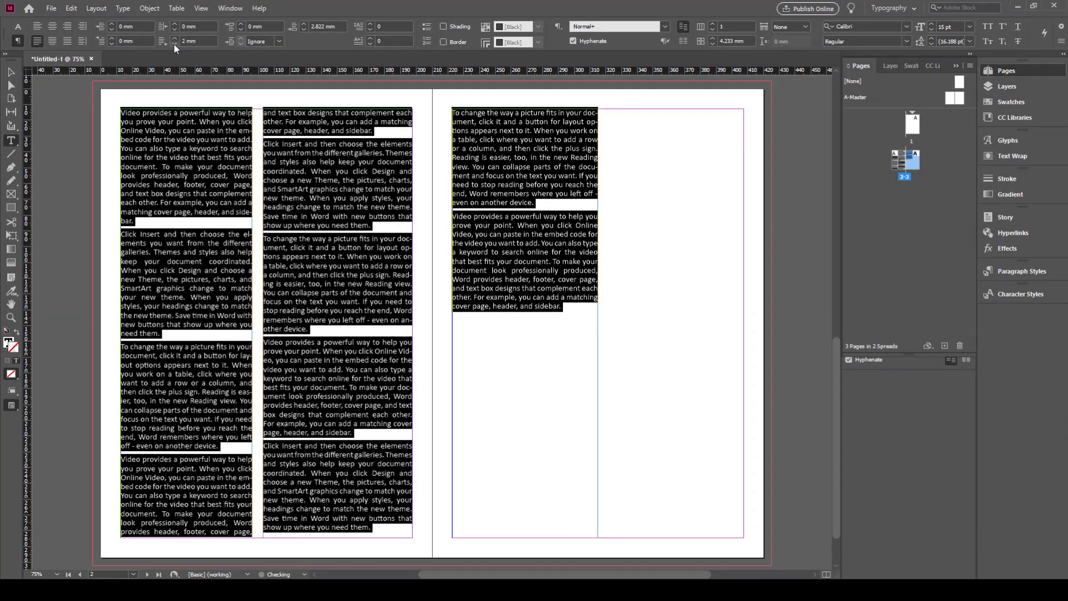
{"action": "left_click", "coordinate": [174, 44]}
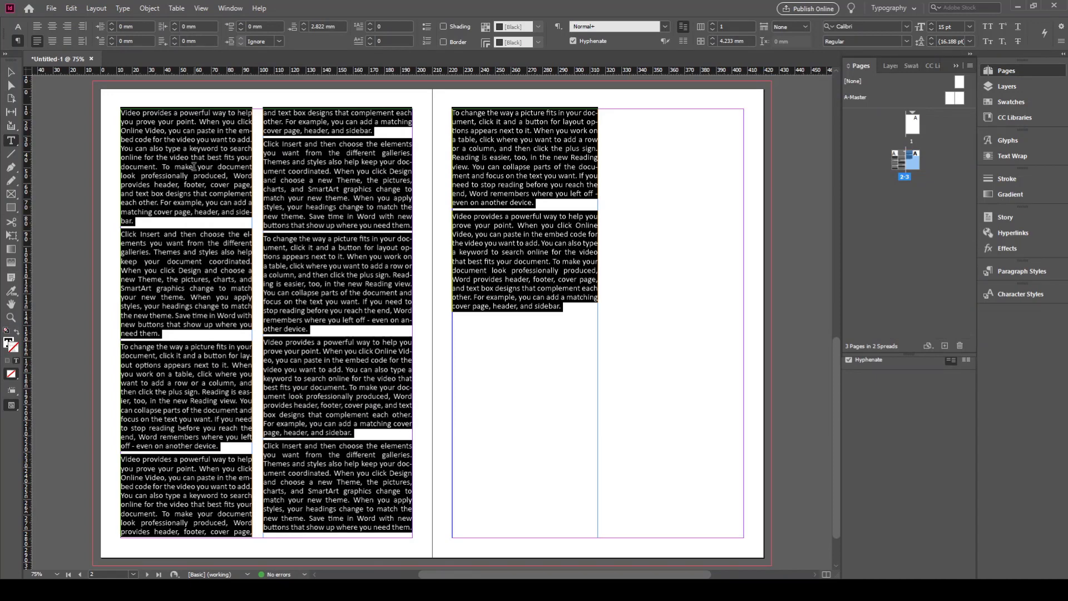
Step: Unthread the page 3 frame from page 2's second column, and unthread that second column from the first
{"action": "left_click", "coordinate": [8, 74]}
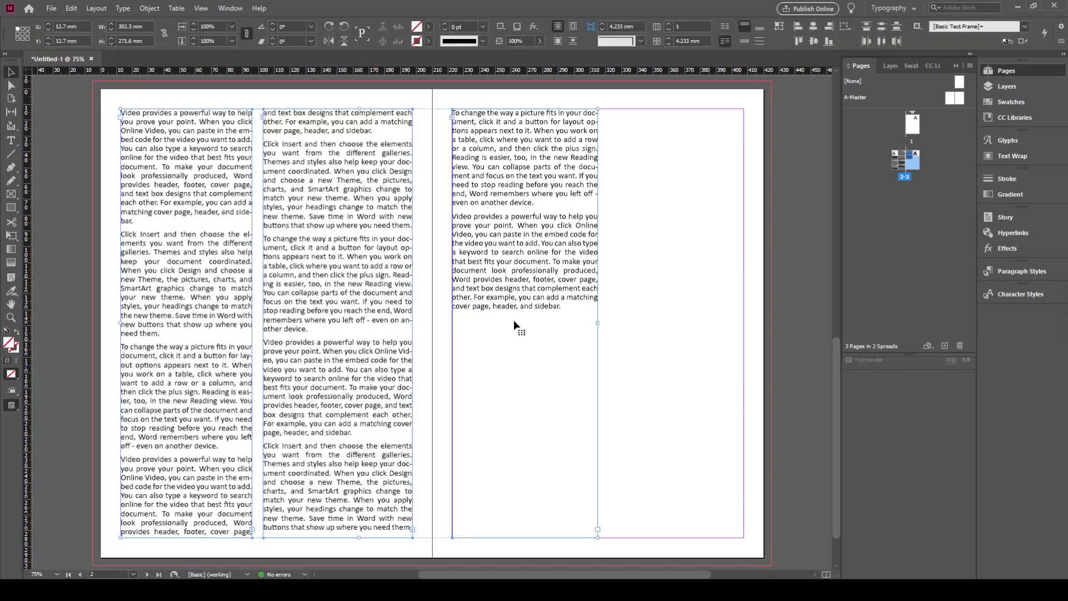
{"action": "left_click", "coordinate": [534, 258]}
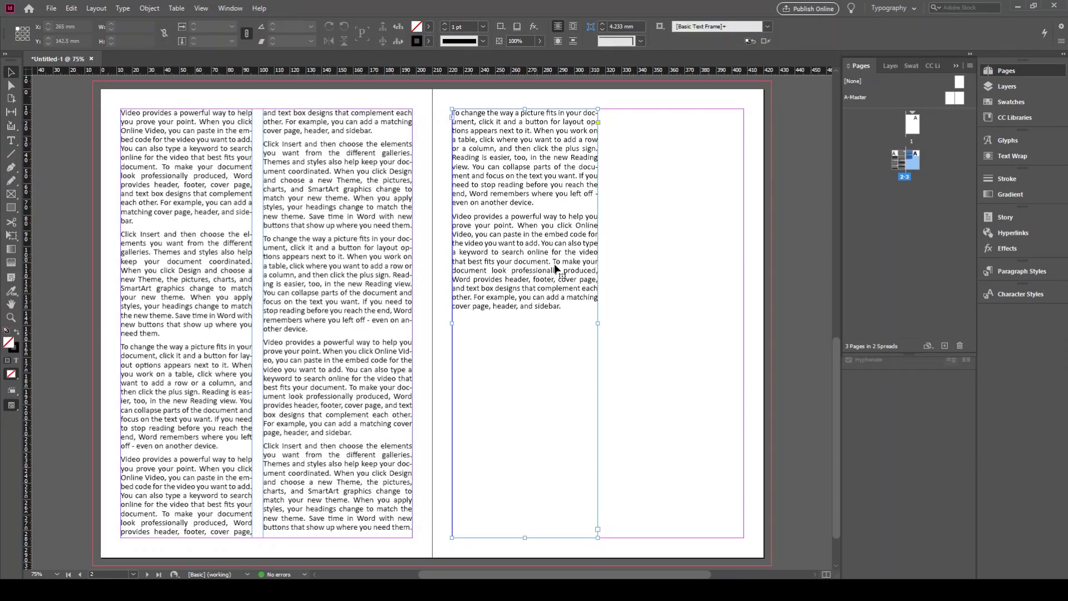
{"action": "left_click", "coordinate": [377, 438]}
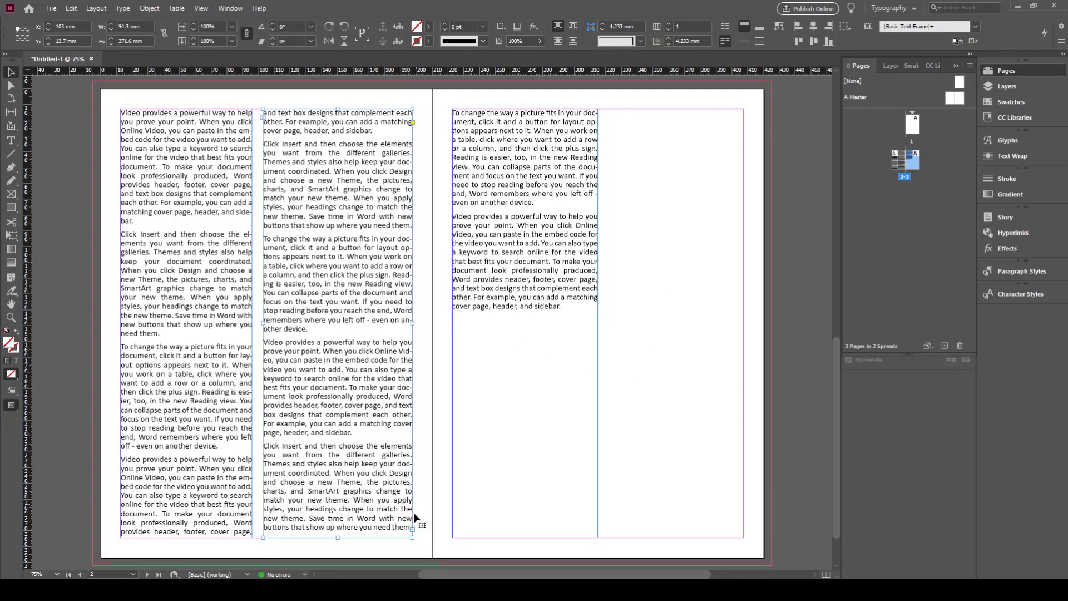
{"action": "left_click", "coordinate": [412, 529]}
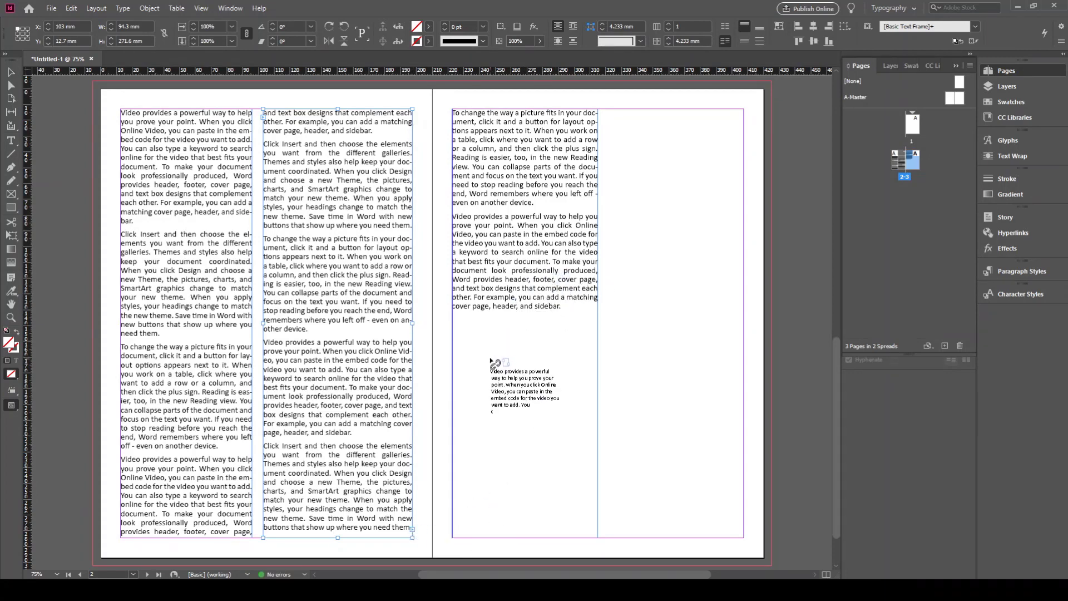
{"action": "left_click", "coordinate": [509, 285]}
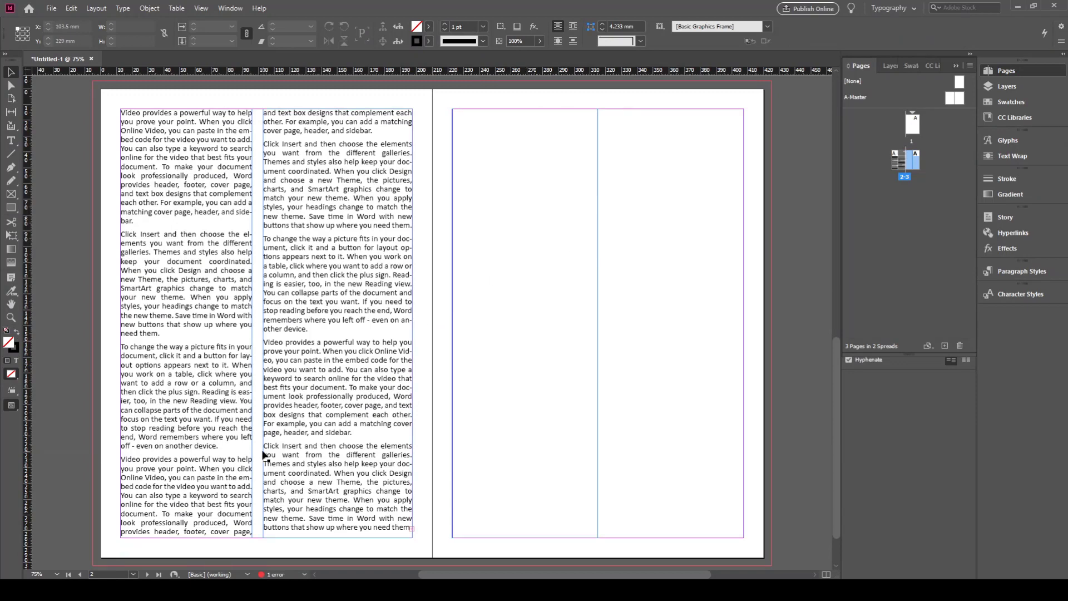
{"action": "left_click", "coordinate": [253, 528]}
{"action": "left_click", "coordinate": [253, 531]}
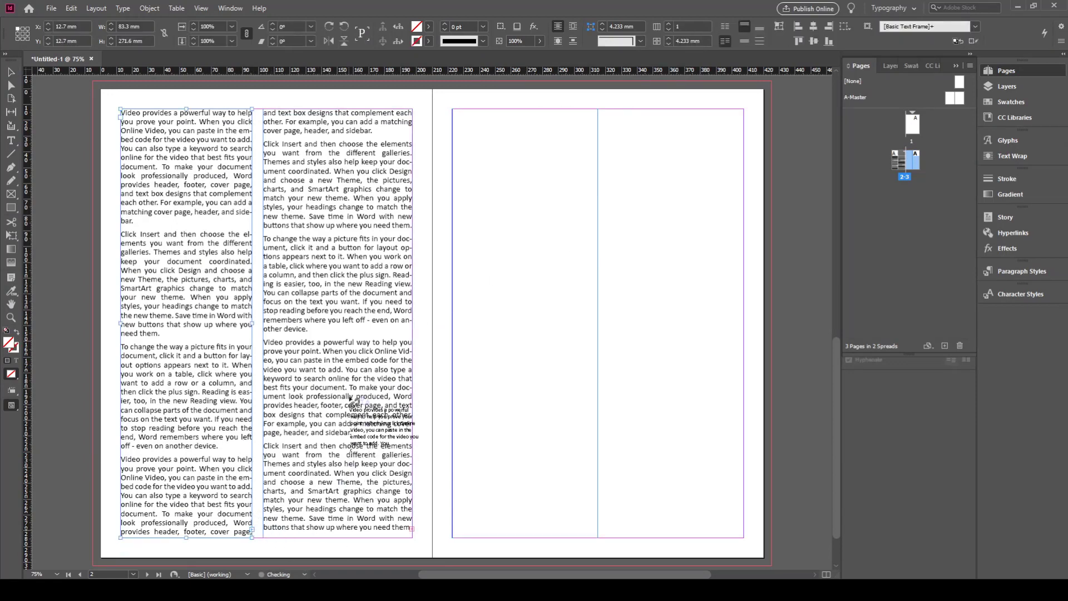
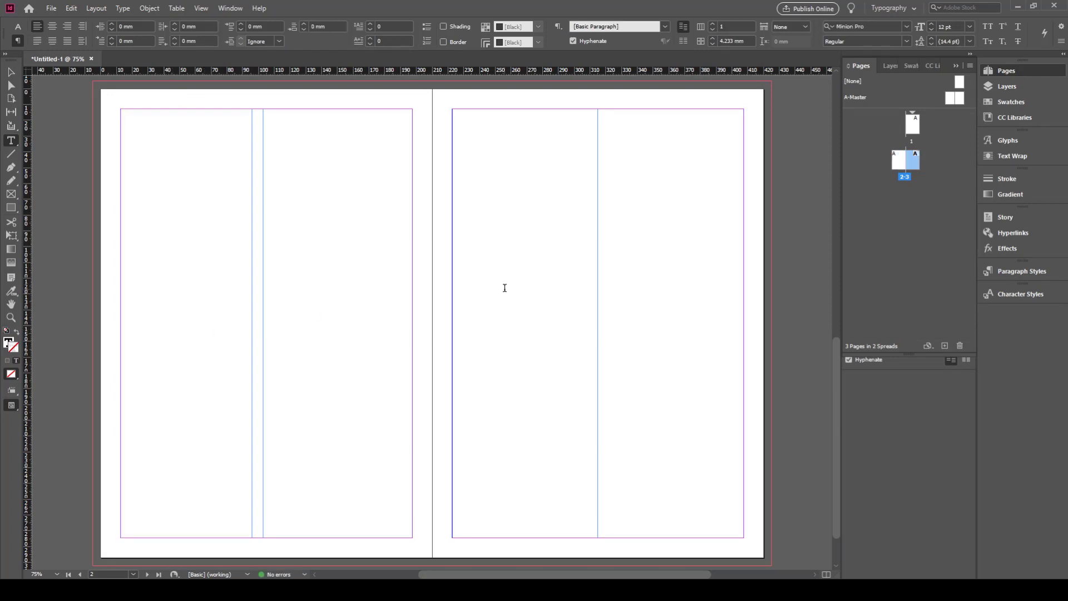
Step: Place the text into page 3's column frame and thread page 2's second column frame ahead of it
{"action": "left_click", "coordinate": [504, 287]}
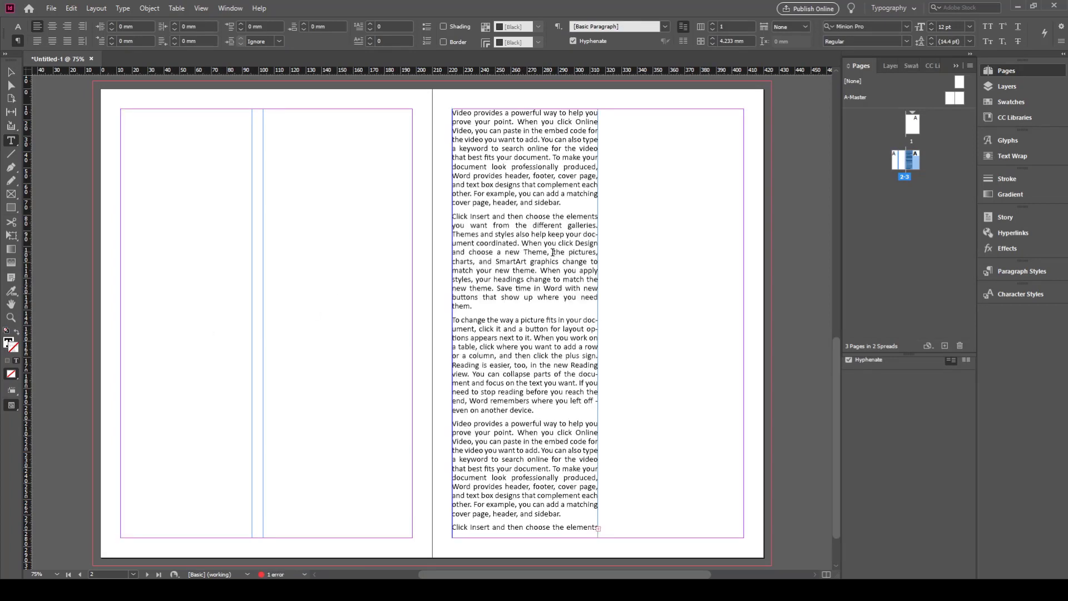
{"action": "left_click", "coordinate": [14, 74]}
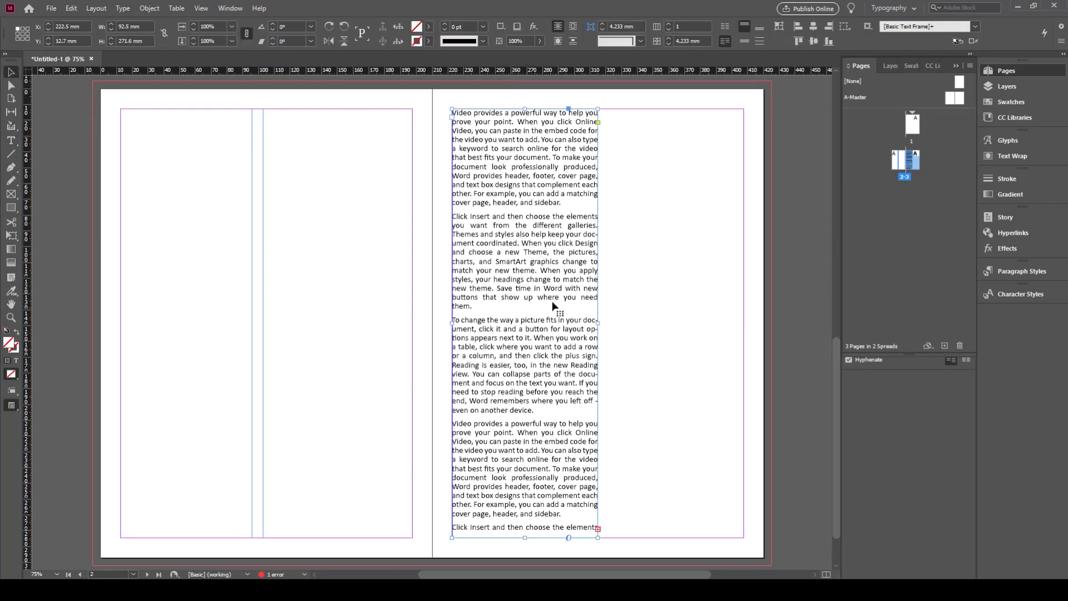
{"action": "left_click", "coordinate": [597, 528]}
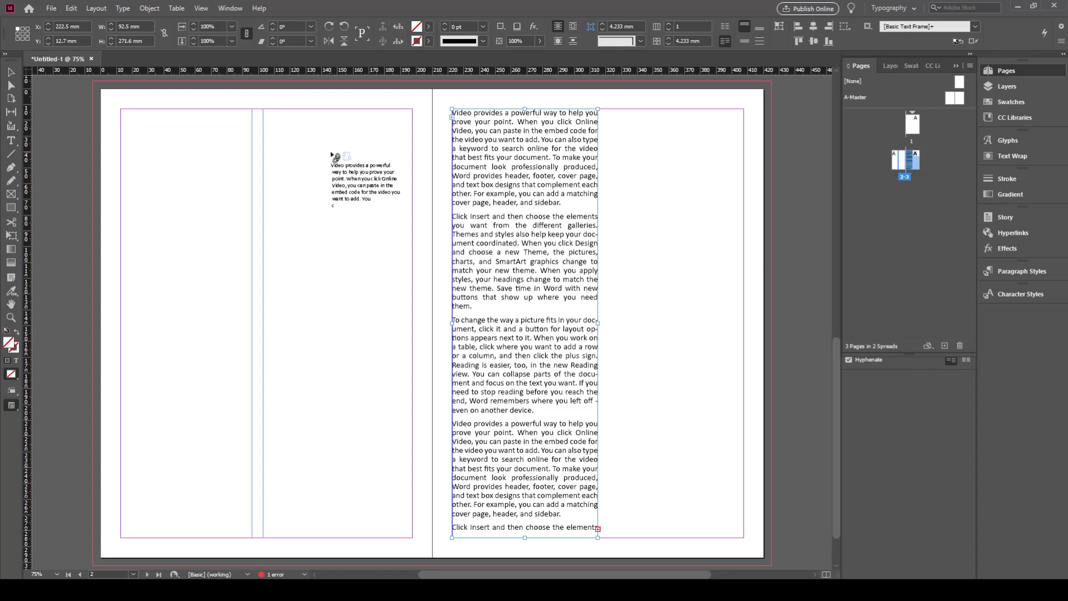
{"action": "left_click", "coordinate": [331, 156]}
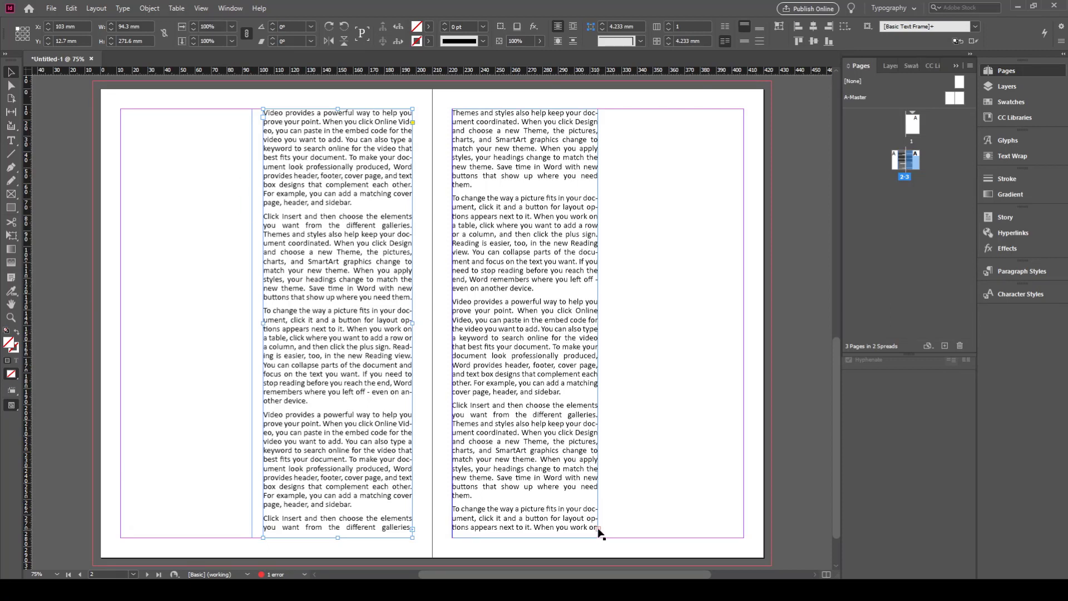
Step: Try threading page 2's first column frame ahead of the second column, then undo it and discard the loaded text
{"action": "left_click", "coordinate": [265, 118]}
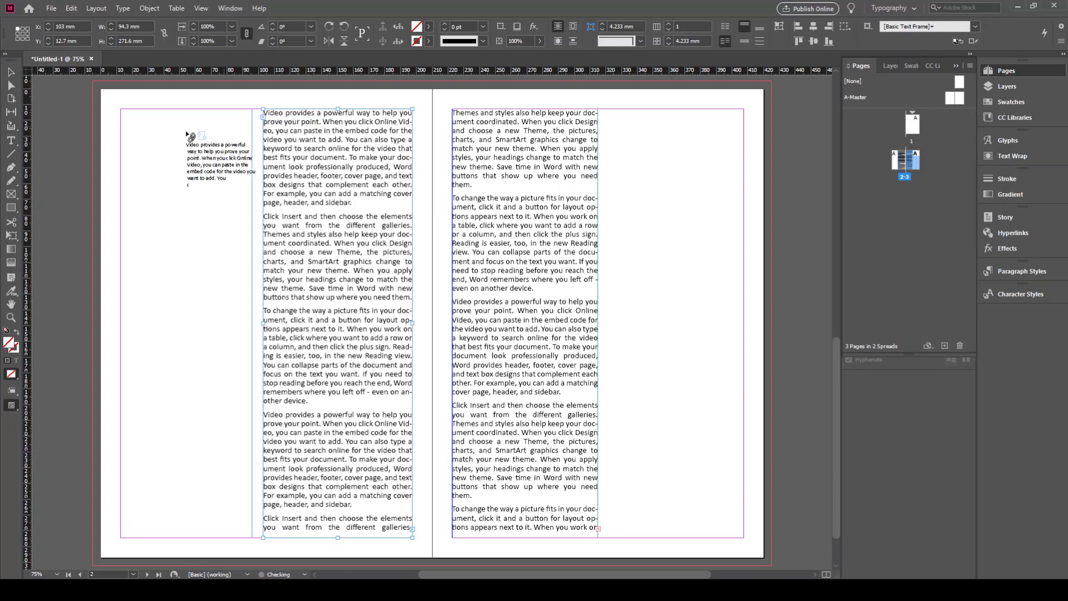
{"action": "left_click", "coordinate": [138, 126]}
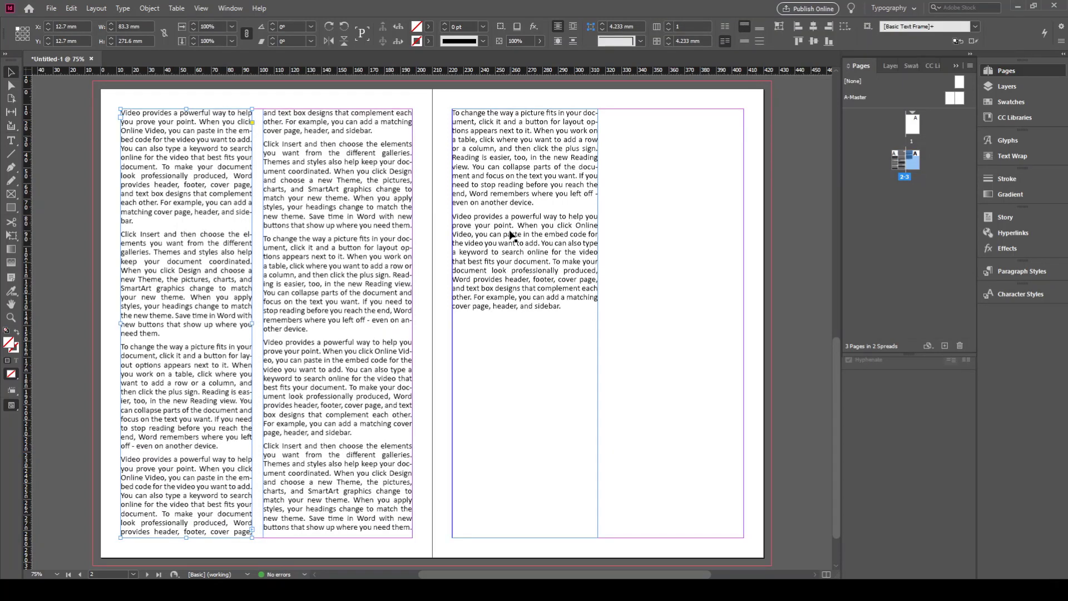
{"action": "key", "text": "ctrl+z"}
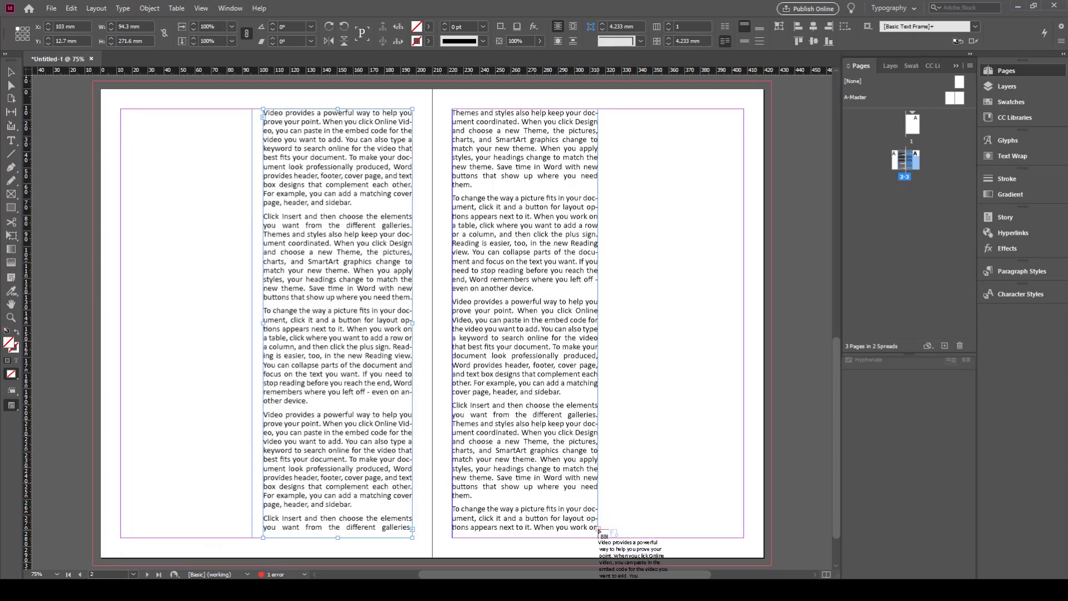
{"action": "key", "text": "Escape"}
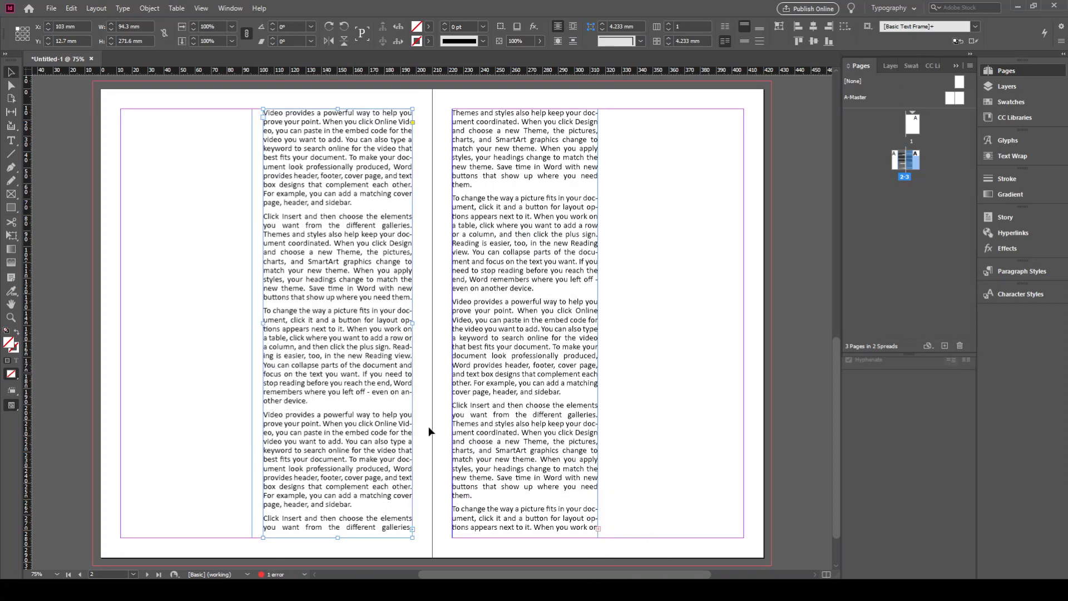
Step: Flow page 3's overset text into a new frame beside its first column, undoing a trial frame, and narrow it to about 83 mm wide
{"action": "left_click", "coordinate": [597, 526]}
{"action": "left_click", "coordinate": [598, 528]}
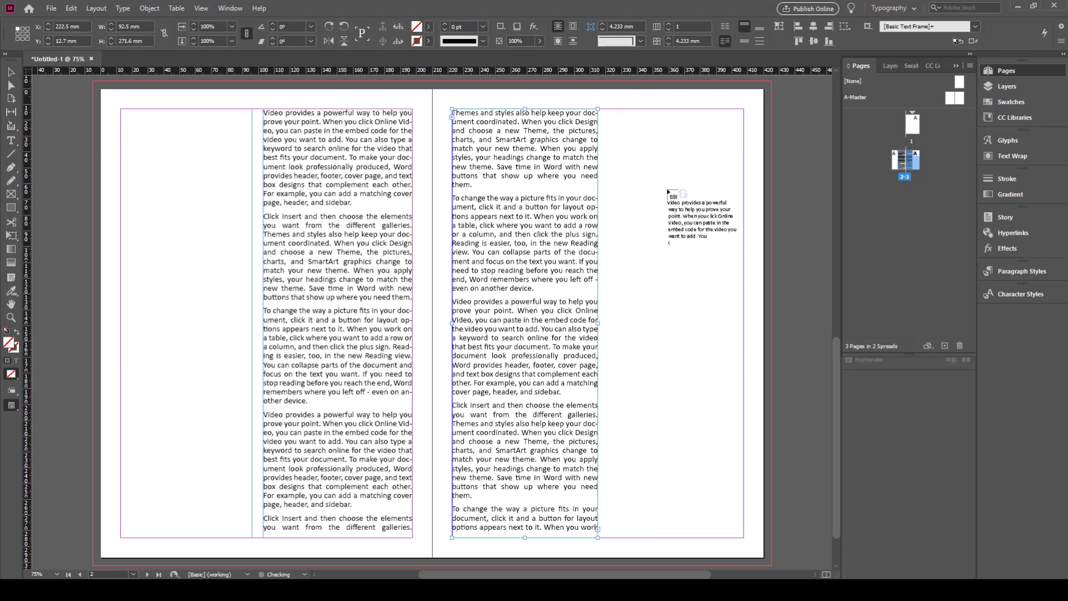
{"action": "left_click_drag", "start_coordinate": [616, 130], "coordinate": [745, 345]}
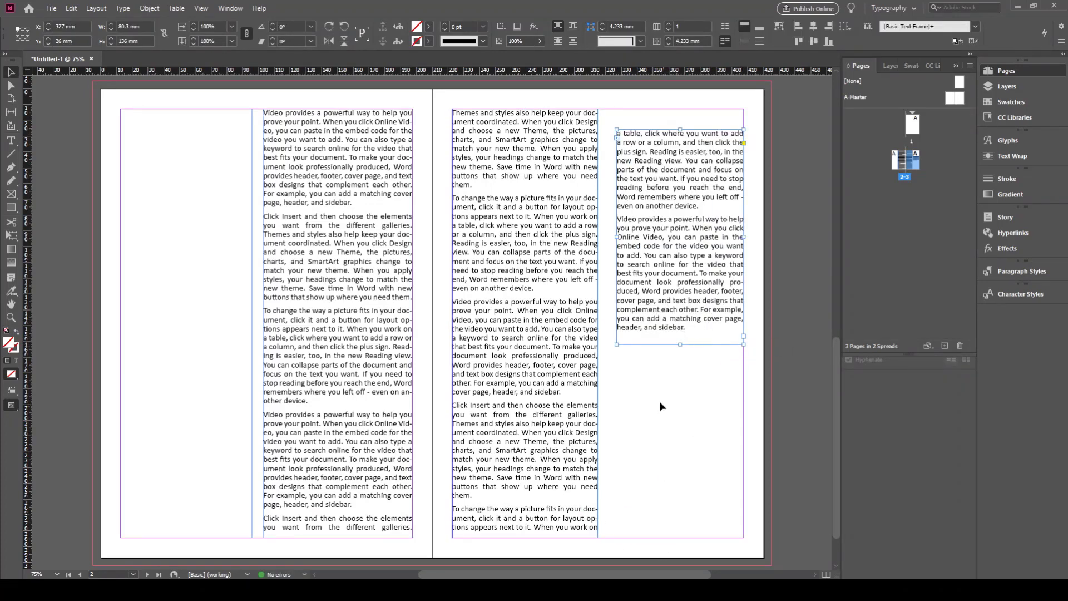
{"action": "key", "text": "ctrl+z"}
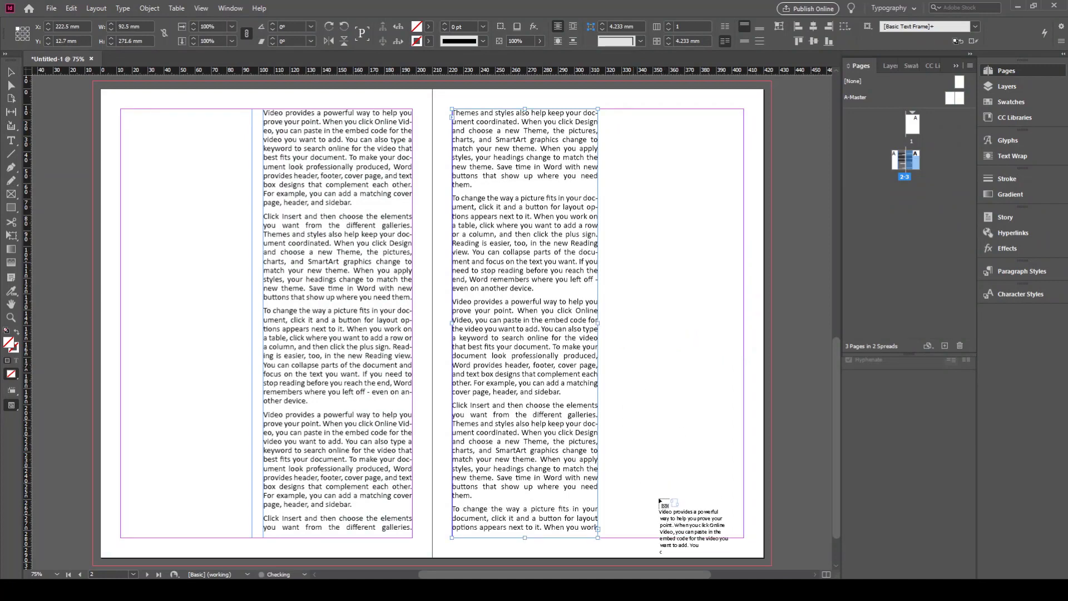
{"action": "left_click", "coordinate": [663, 226]}
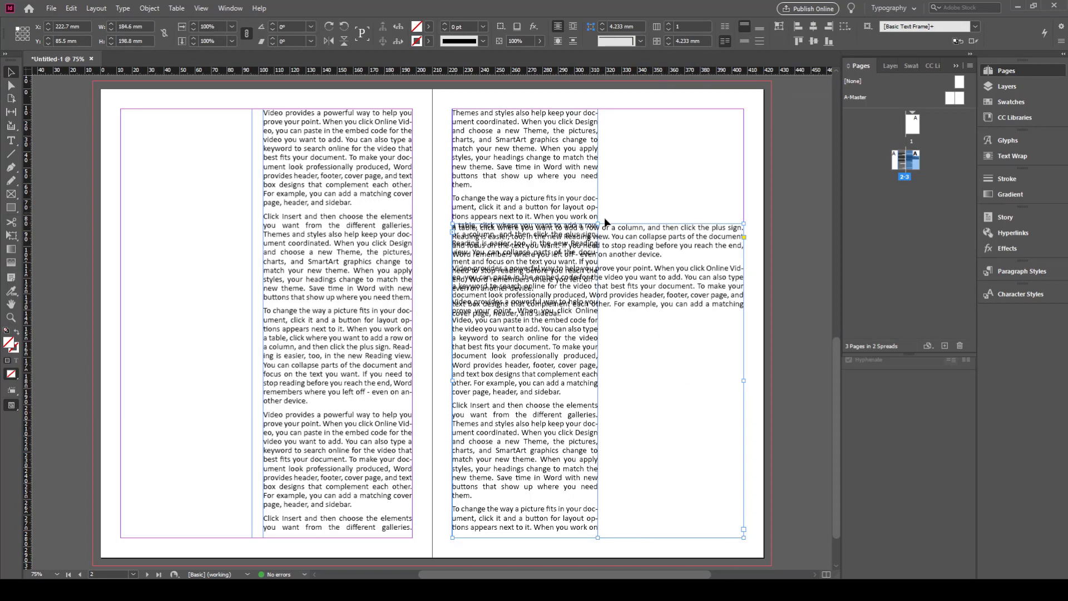
{"action": "left_click_drag", "start_coordinate": [453, 382], "coordinate": [612, 384]}
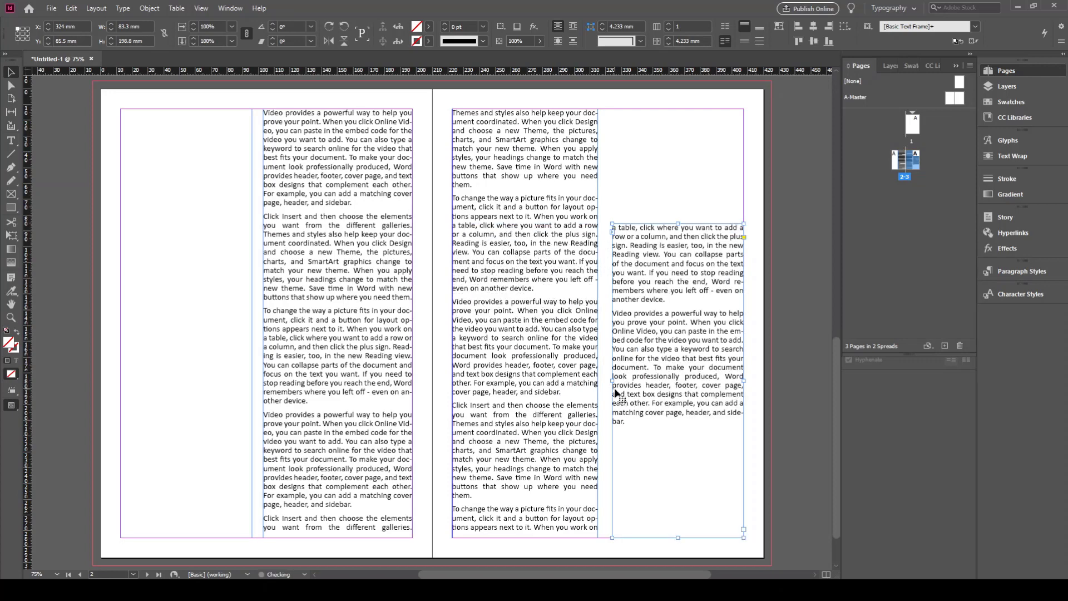